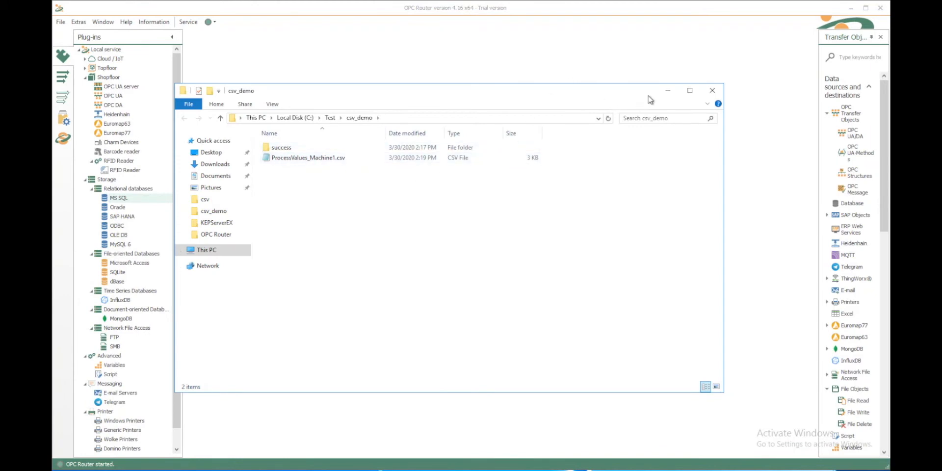
# - Minimize the csv_demo folder window to bring the OPC Router workspace forward
pyautogui.click(667, 96)
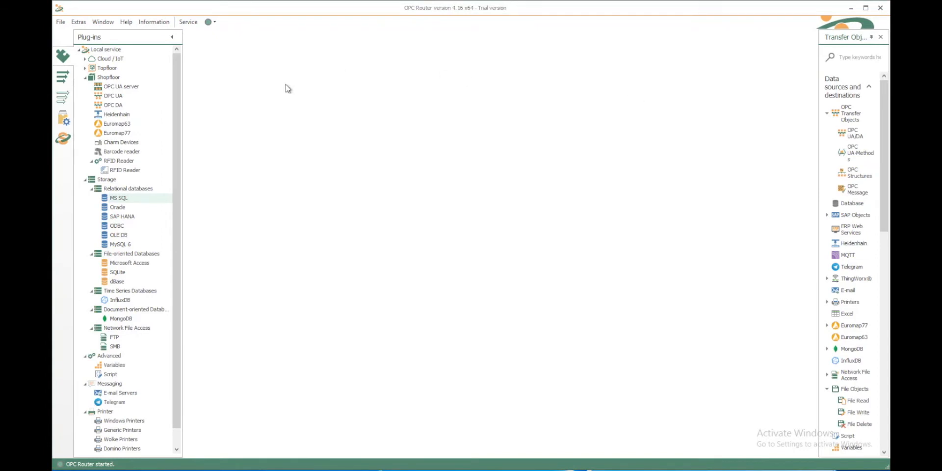
# - Open the MS SQL TrainingDB connection, keep TrainingDB as database, and confirm the connection test succeeds
pyautogui.doubleClick(120, 198)
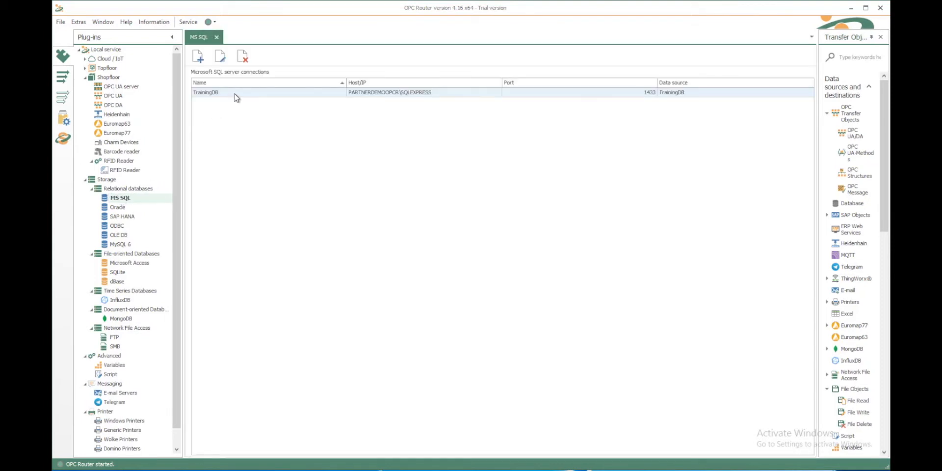
pyautogui.doubleClick(236, 93)
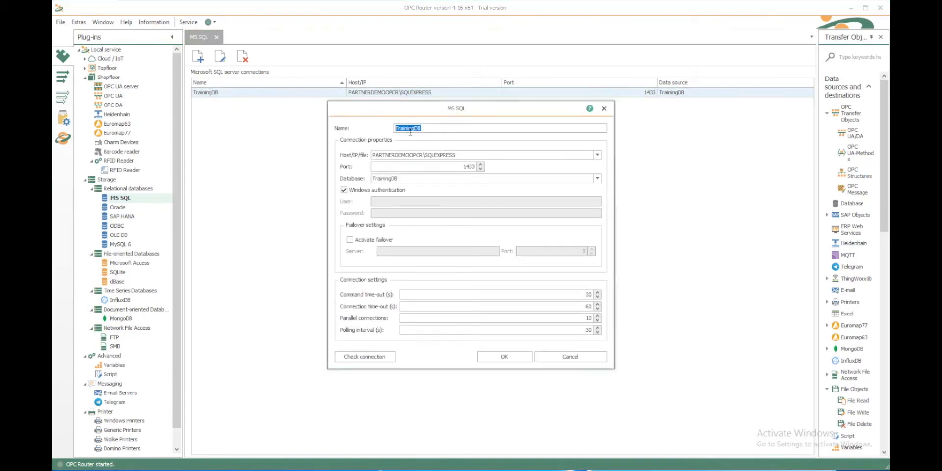
pyautogui.click(465, 156)
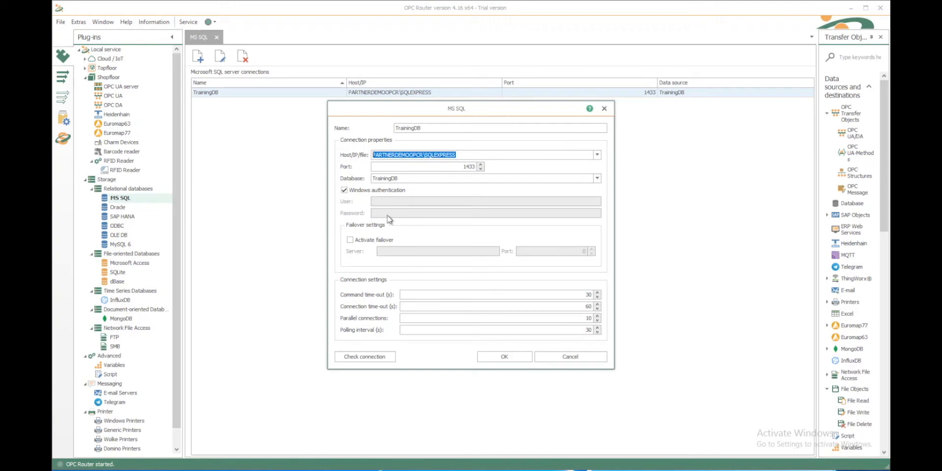
pyautogui.click(597, 179)
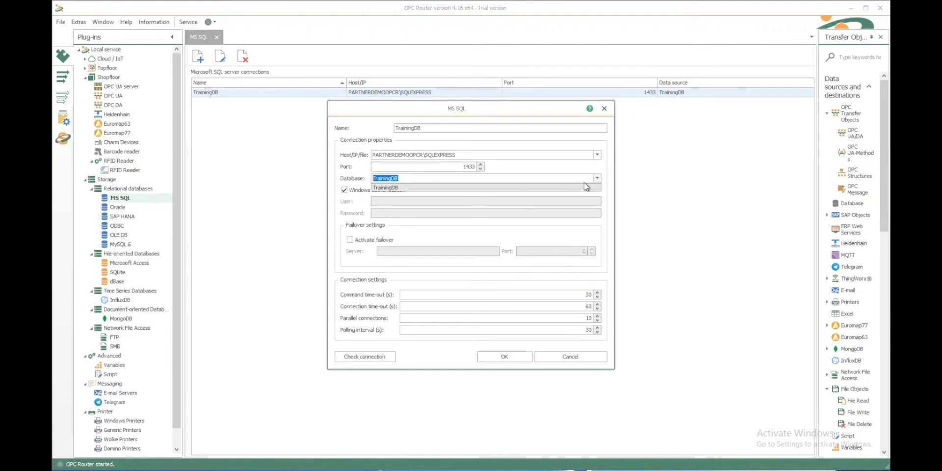
pyautogui.click(609, 188)
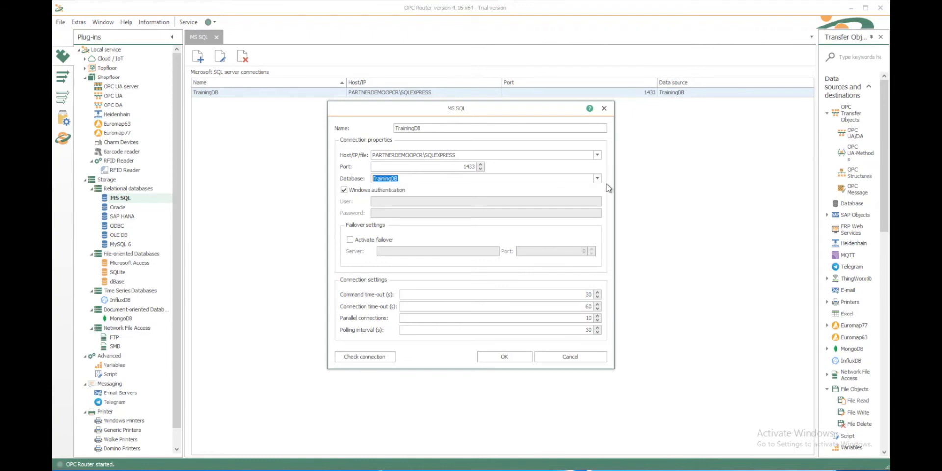
pyautogui.click(366, 358)
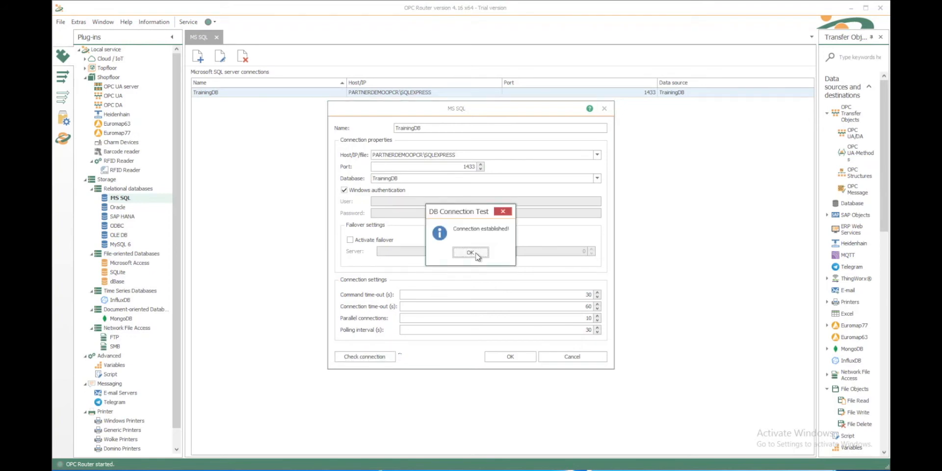
pyautogui.click(470, 253)
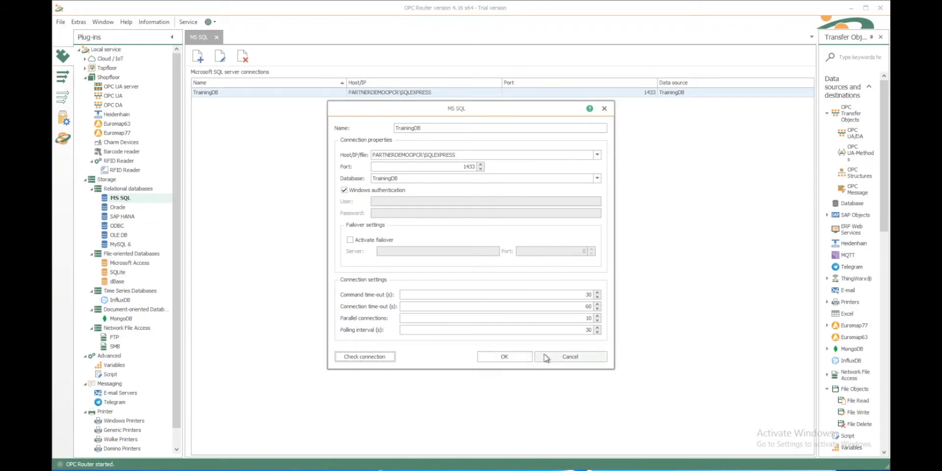
pyautogui.click(545, 357)
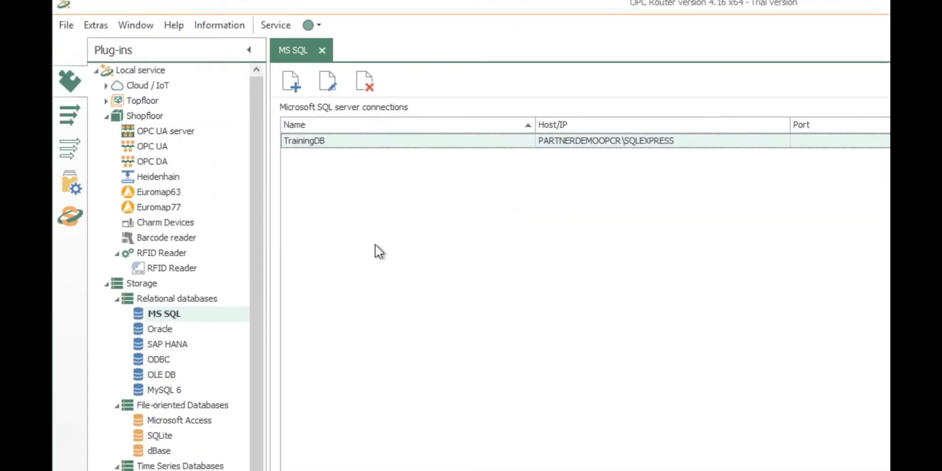
# - Create a new connection named 'csv 2 DB' in the csv folder
pyautogui.click(70, 116)
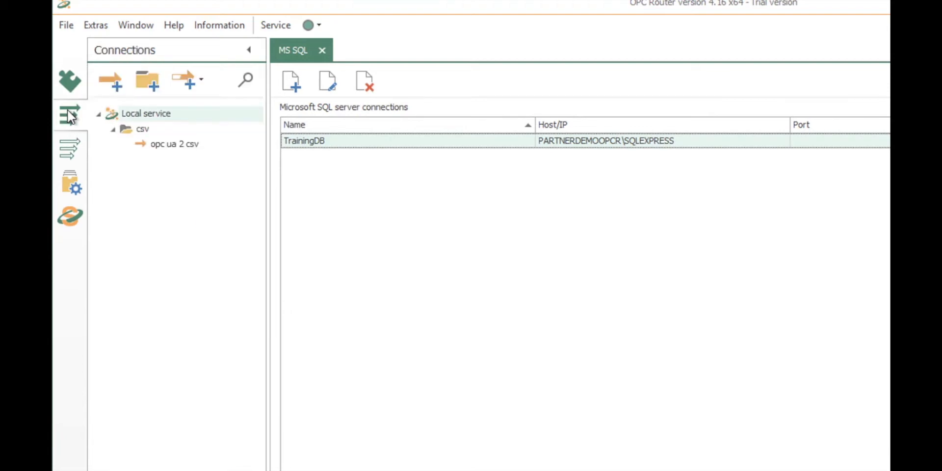
pyautogui.click(142, 129)
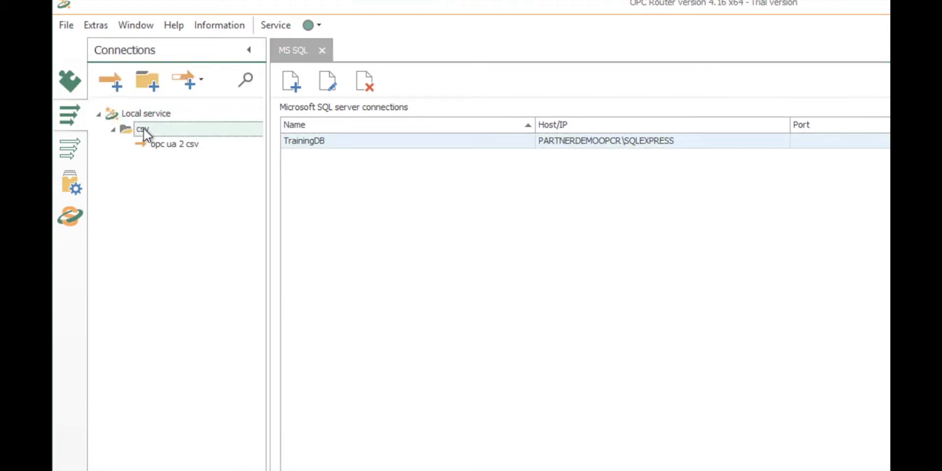
pyautogui.rightClick(145, 133)
pyautogui.click(166, 139)
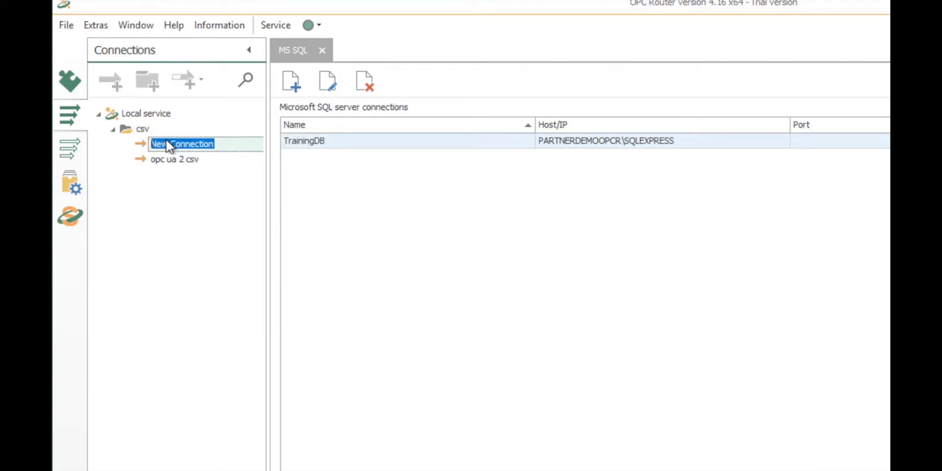
pyautogui.write('csv 2 DB')
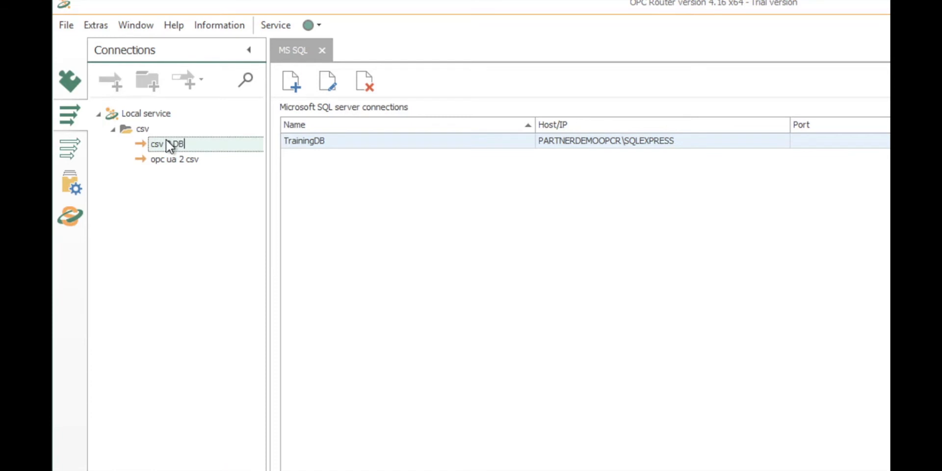
pyautogui.press('Return')
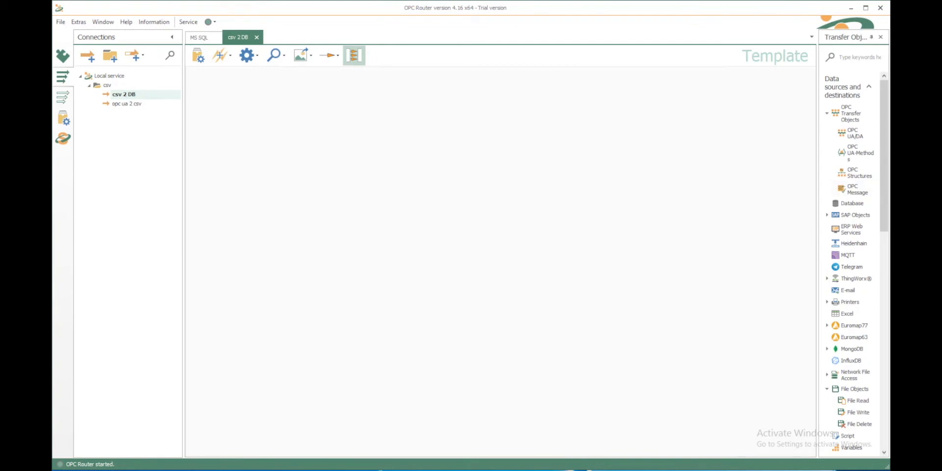
# - Add a File trigger watching C:\Test\csv_demo for ProcessValues_Machine1.csv
pyautogui.moveTo(886, 192); pyautogui.dragTo(231, 110)
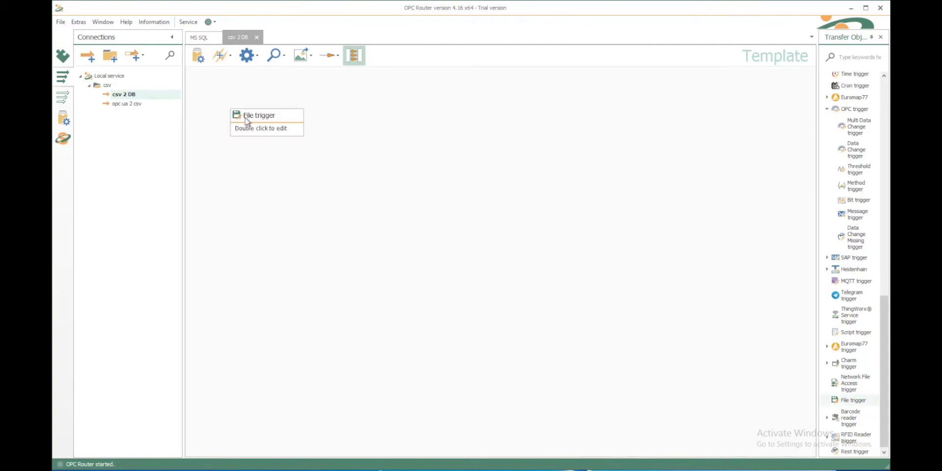
pyautogui.doubleClick(245, 121)
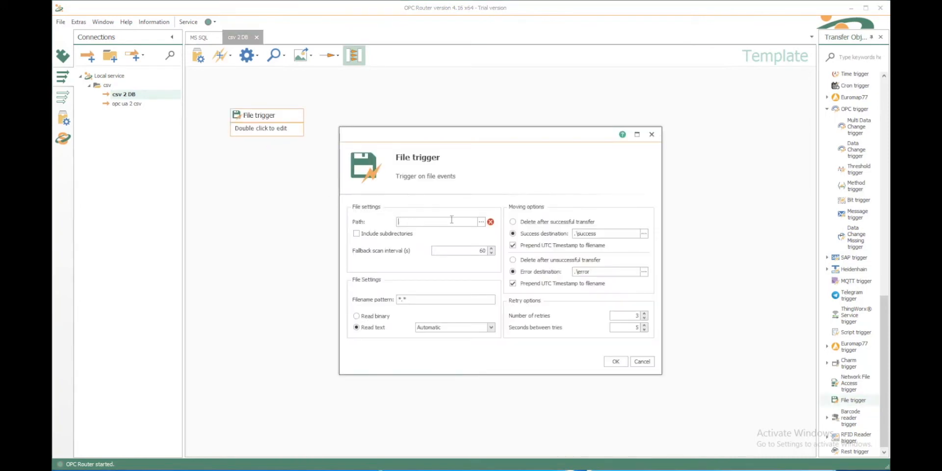
pyautogui.click(482, 223)
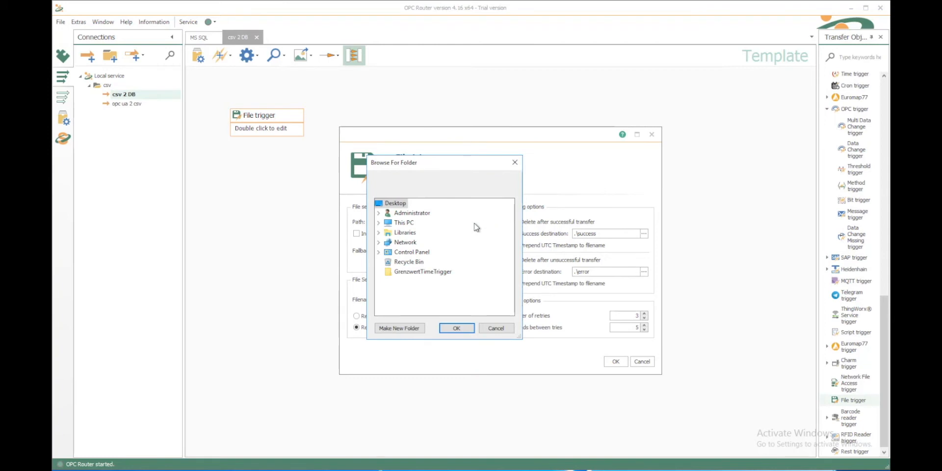
pyautogui.click(407, 224)
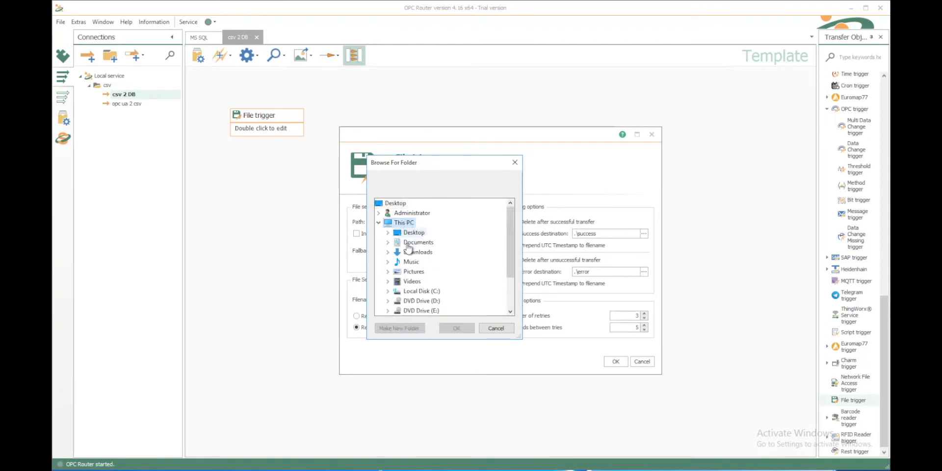
pyautogui.click(414, 292)
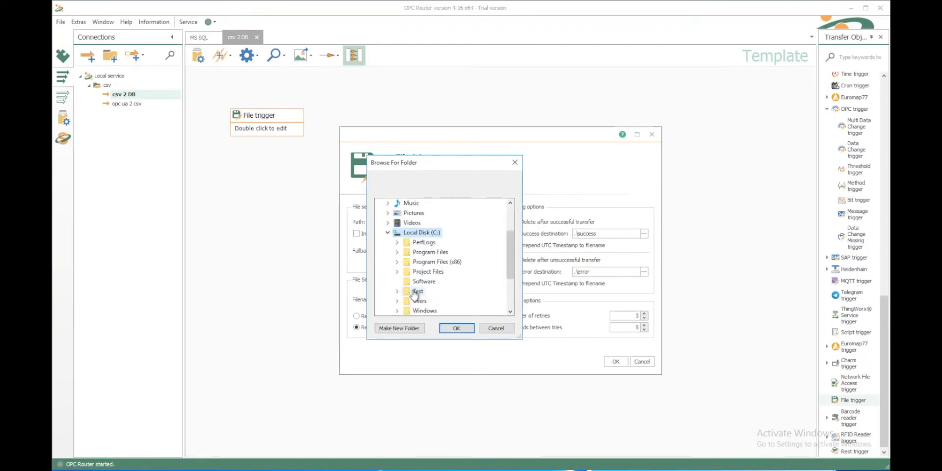
pyautogui.click(414, 292)
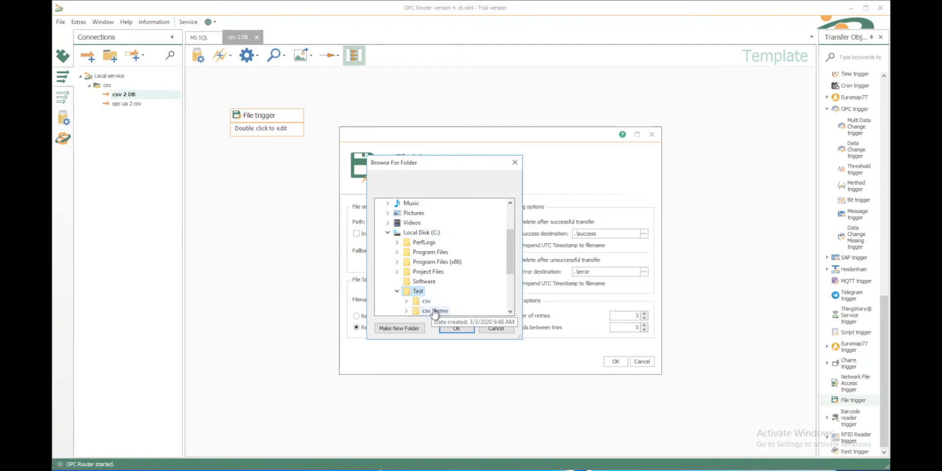
pyautogui.click(435, 312)
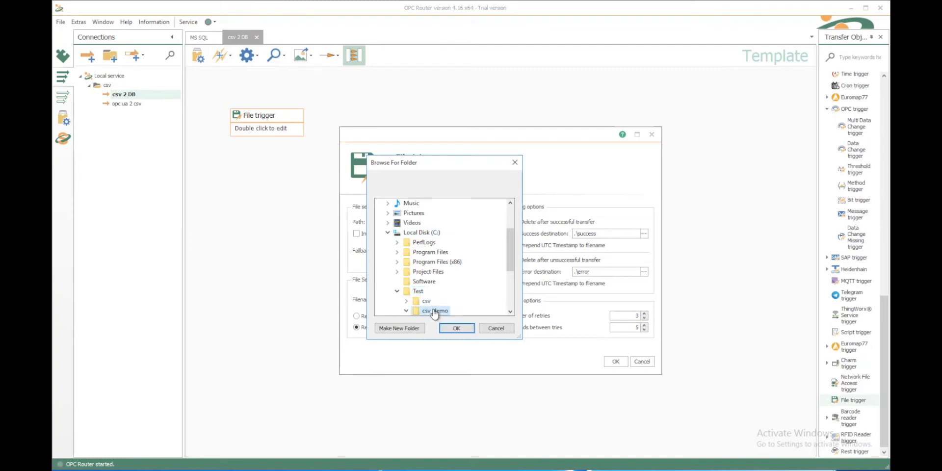
pyautogui.click(455, 329)
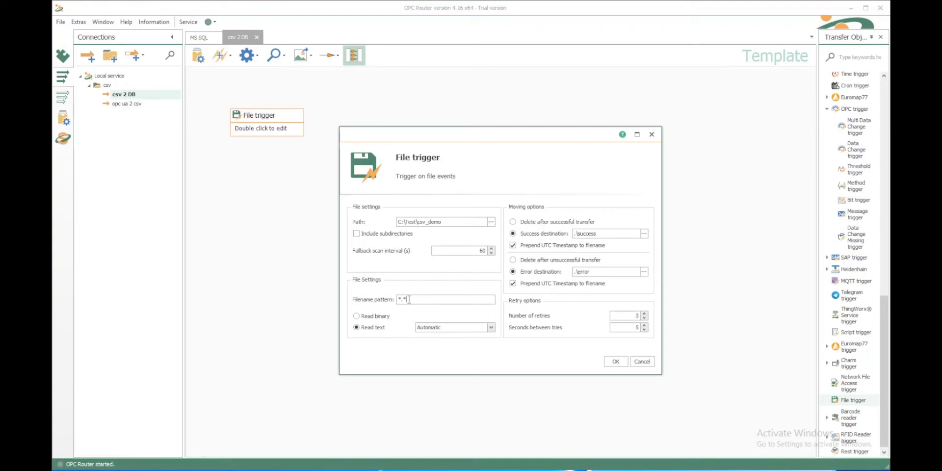
pyautogui.press('BackSpace')
pyautogui.write('ProcessValues_Machine1.csv')
pyautogui.click(616, 362)
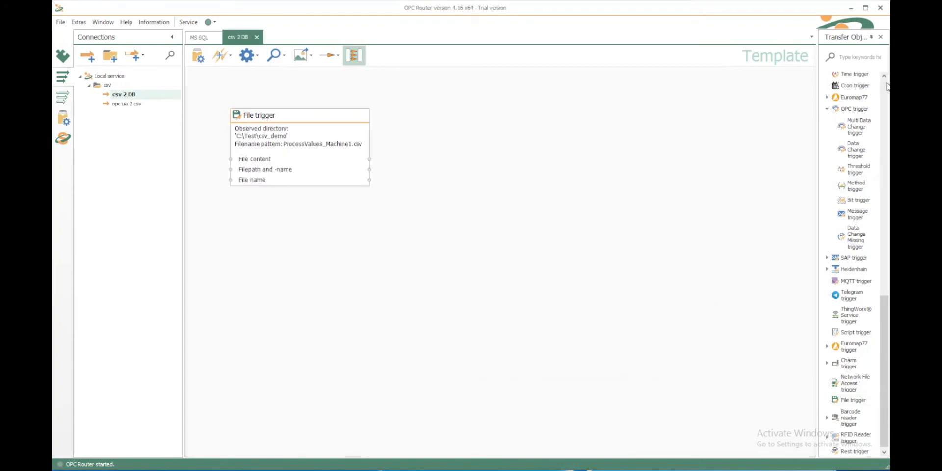
# - Search the transfer objects for csv and add a CSV object to the canvas
pyautogui.click(887, 84)
pyautogui.click(887, 84)
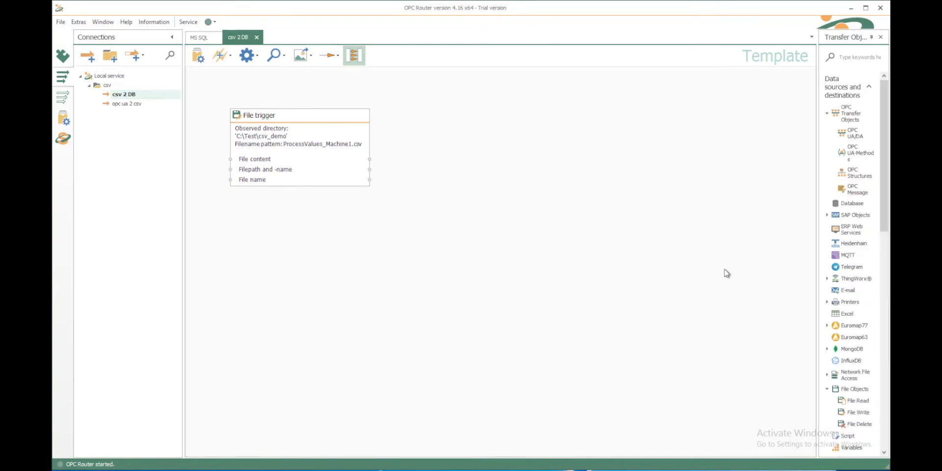
pyautogui.click(848, 58)
pyautogui.write('csv')
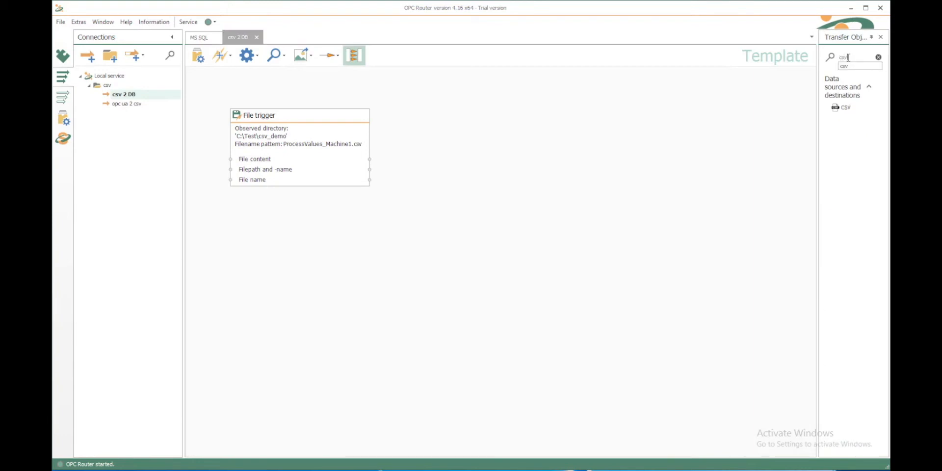
pyautogui.moveTo(843, 107); pyautogui.dragTo(458, 129)
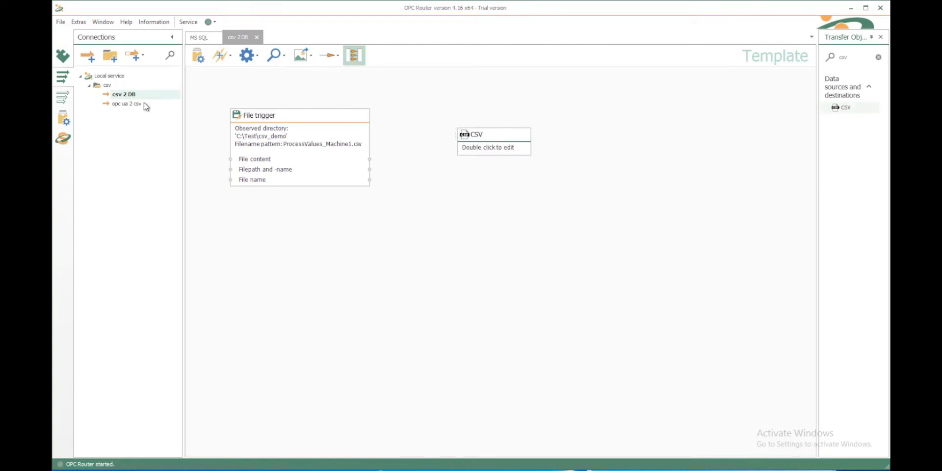
# - Set the CSV object to no header row and choose its decimal separator
pyautogui.click(489, 146)
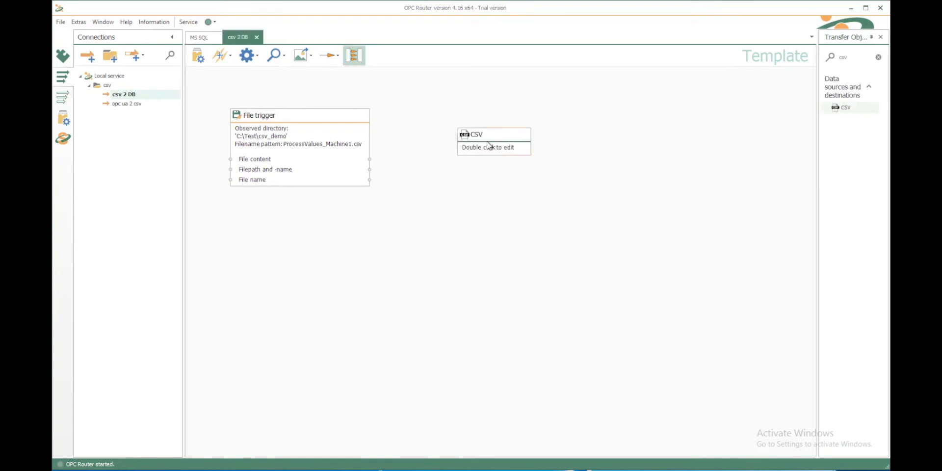
pyautogui.doubleClick(489, 146)
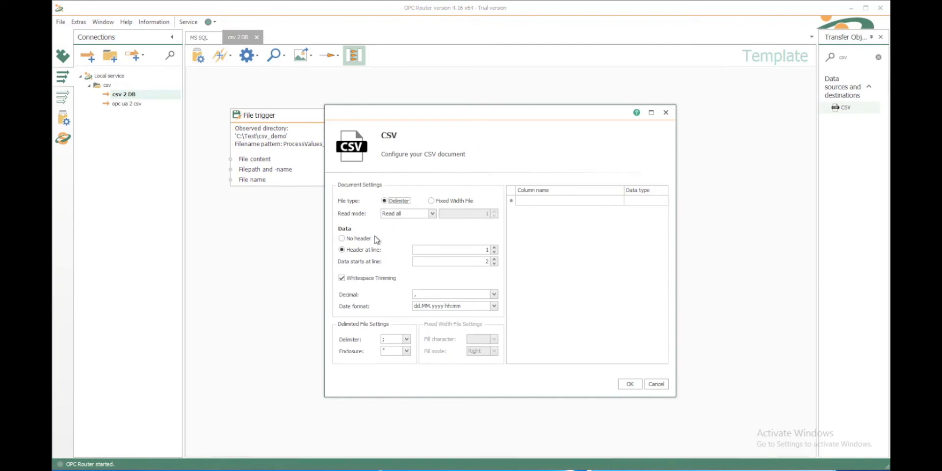
pyautogui.click(362, 240)
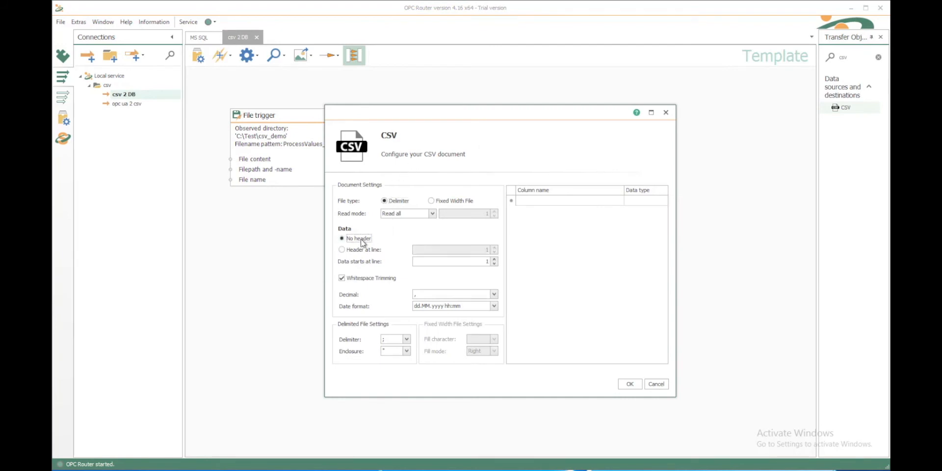
pyautogui.click(494, 295)
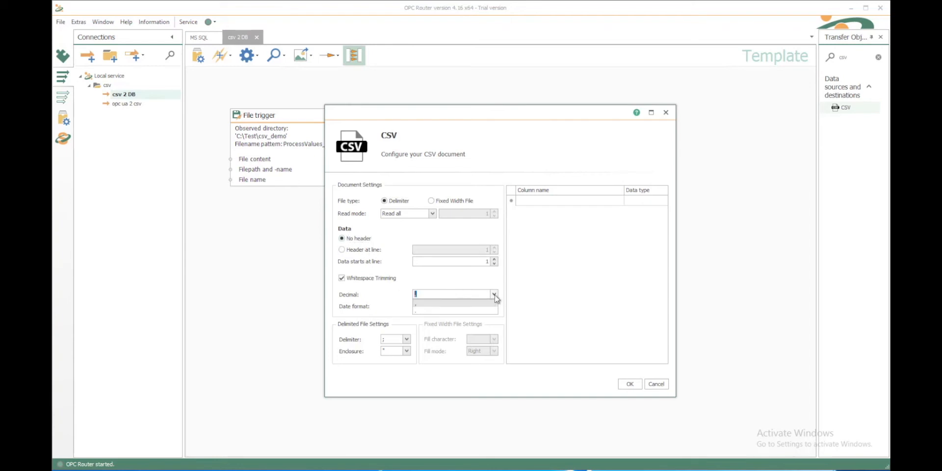
pyautogui.click(458, 314)
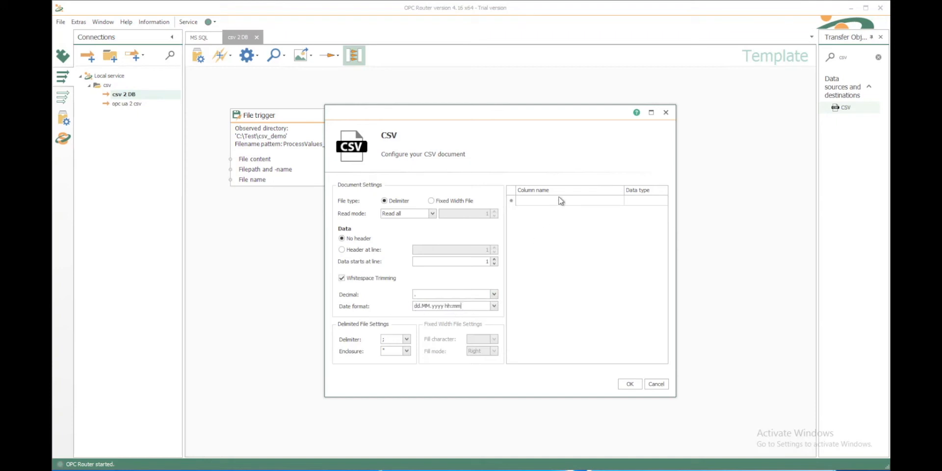
# - Define CSV columns Temperature, Pressure and Timestamp, and feed File content into the Document input
pyautogui.click(561, 200)
pyautogui.write('Temperat')
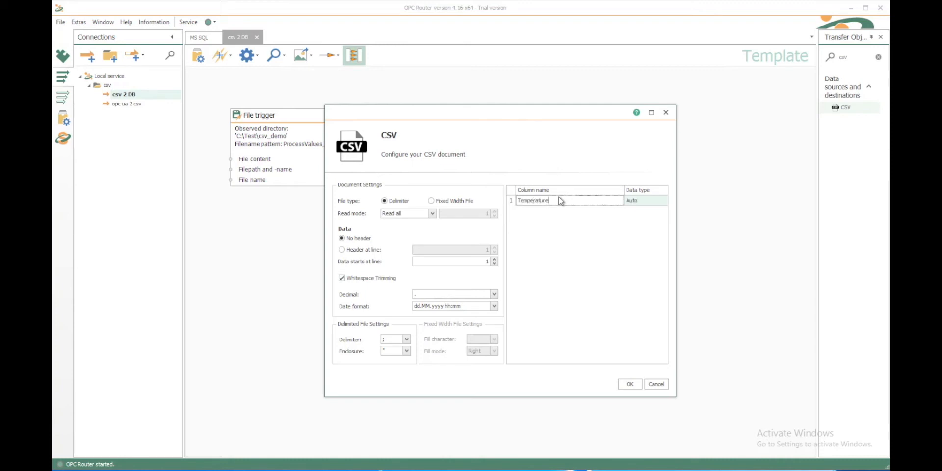
pyautogui.write('ure')
pyautogui.press('Return')
pyautogui.write('Pressure')
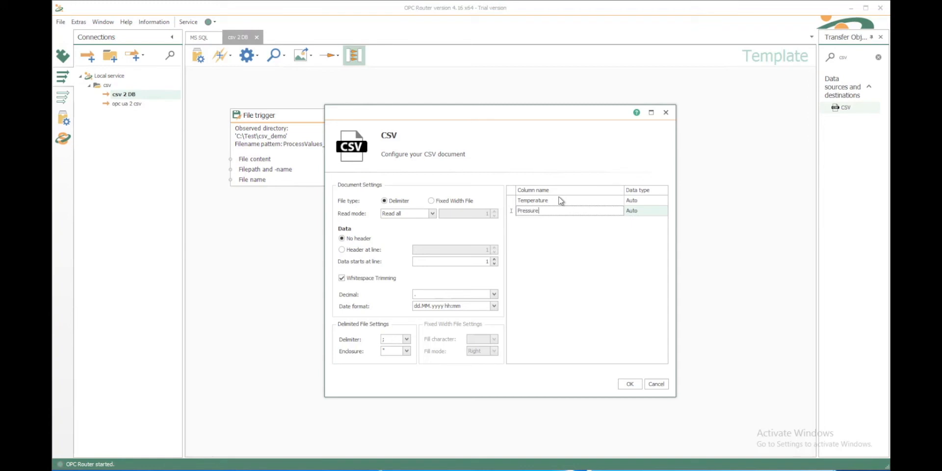
pyautogui.press('Tab')
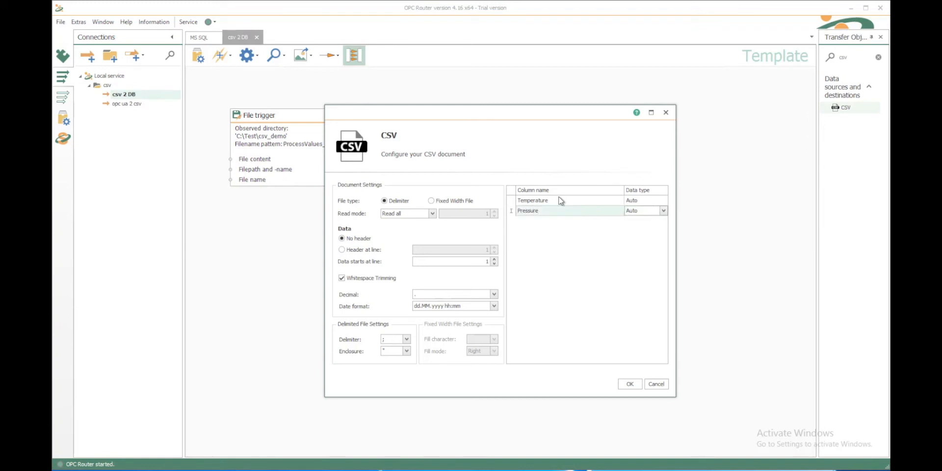
pyautogui.press('Tab')
pyautogui.write('Timestamp')
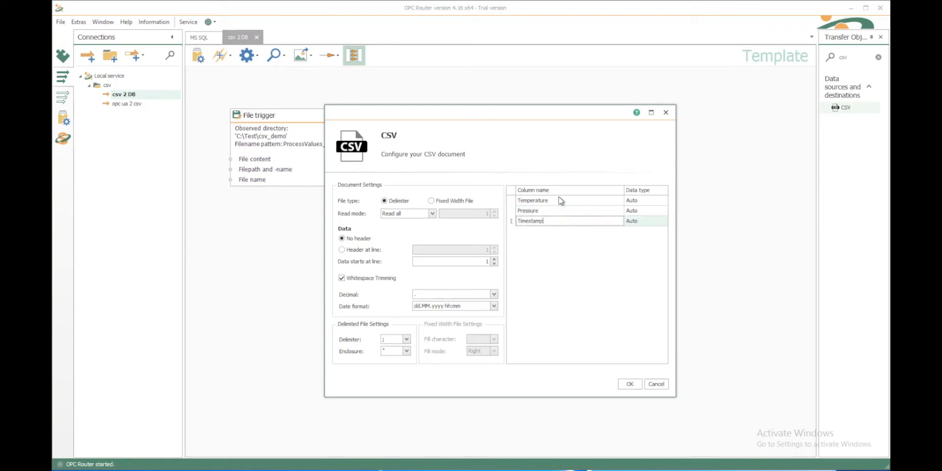
pyautogui.click(629, 385)
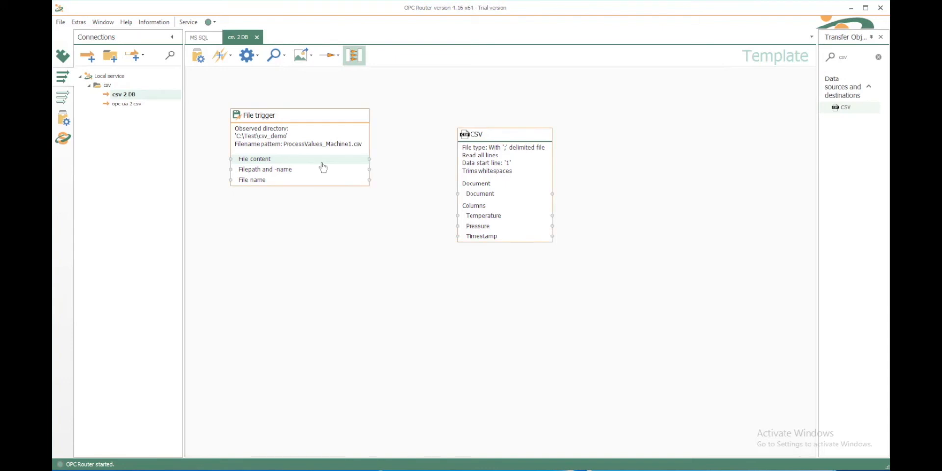
pyautogui.moveTo(434, 184); pyautogui.dragTo(492, 195)
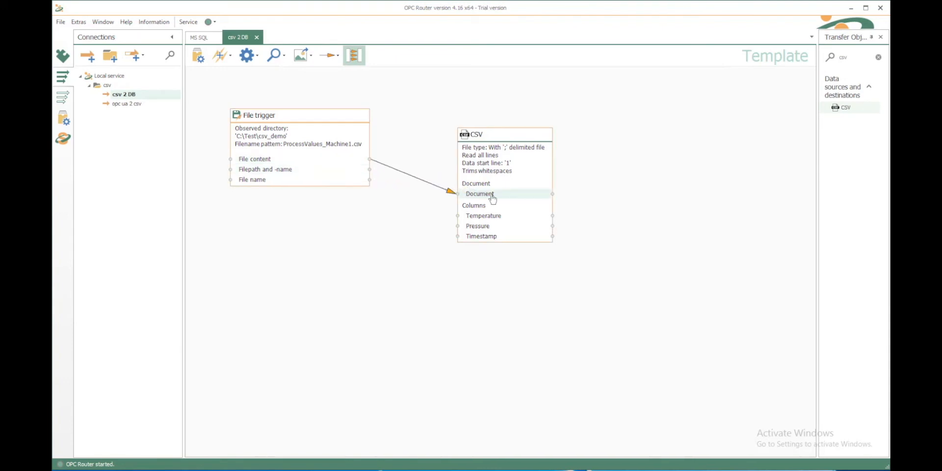
pyautogui.moveTo(496, 133); pyautogui.dragTo(494, 108)
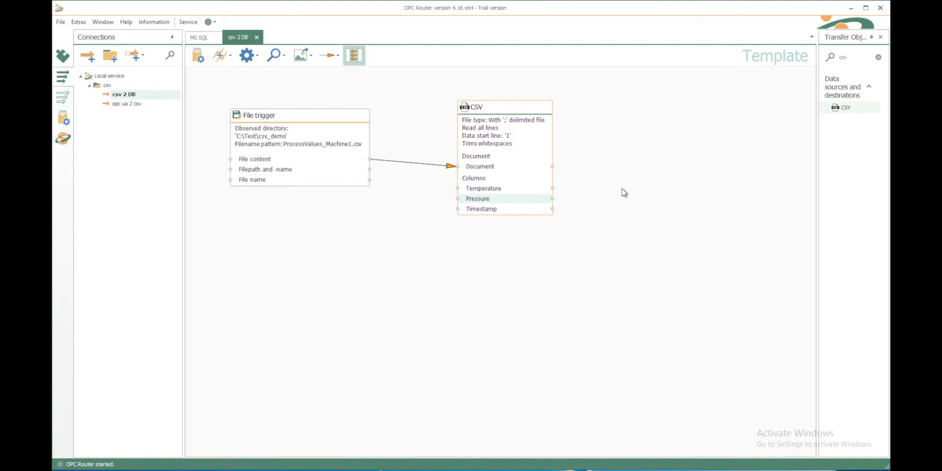
# - Add a Database object to the right of the CSV object and open its settings
pyautogui.click(879, 58)
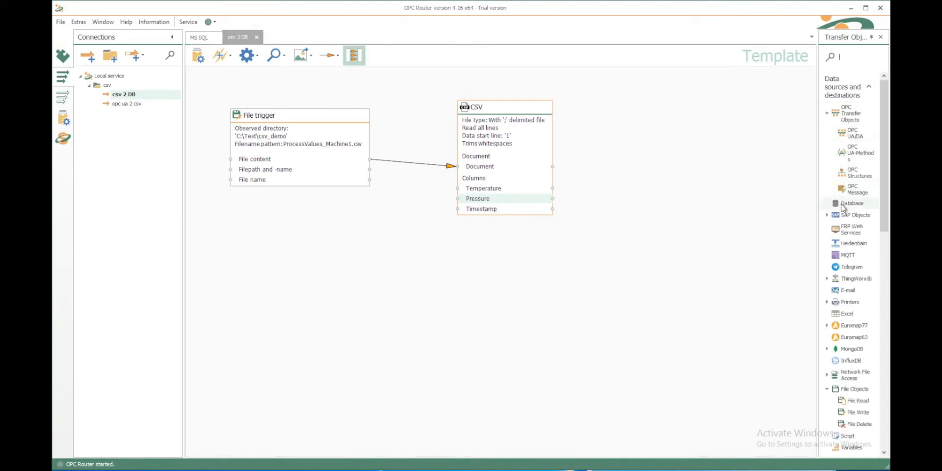
pyautogui.moveTo(842, 206); pyautogui.dragTo(636, 121)
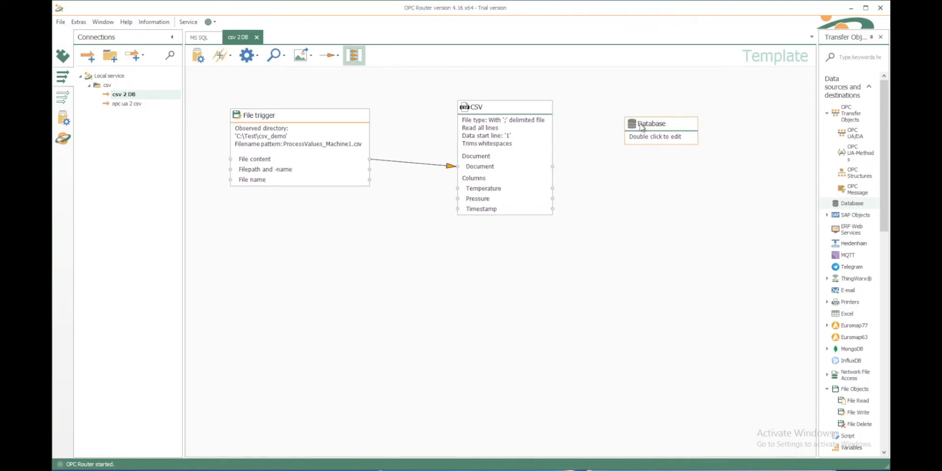
pyautogui.doubleClick(642, 127)
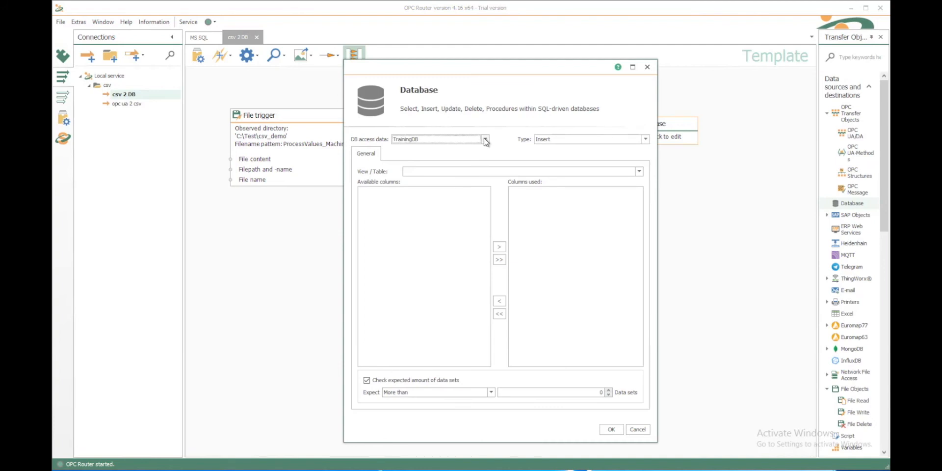
# - Insert into TrainingDB's ProcessValues table using columns Value, UtcTimestamp and ConfigID
pyautogui.click(485, 140)
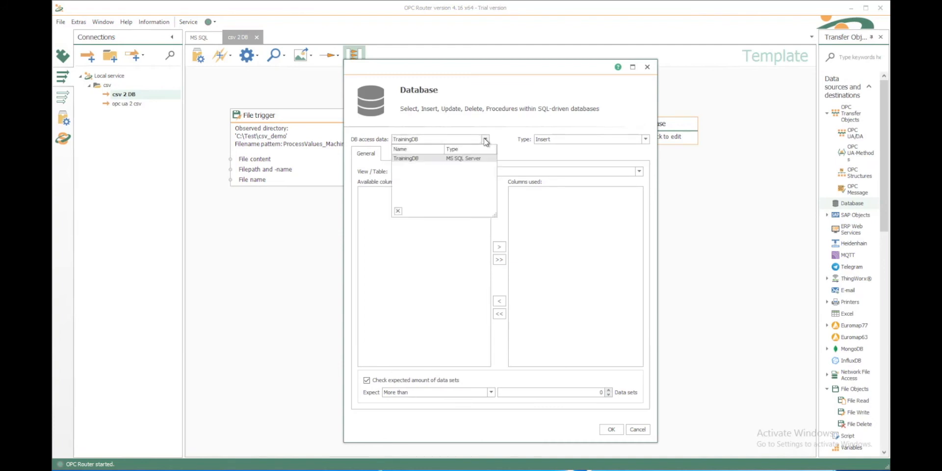
pyautogui.click(646, 140)
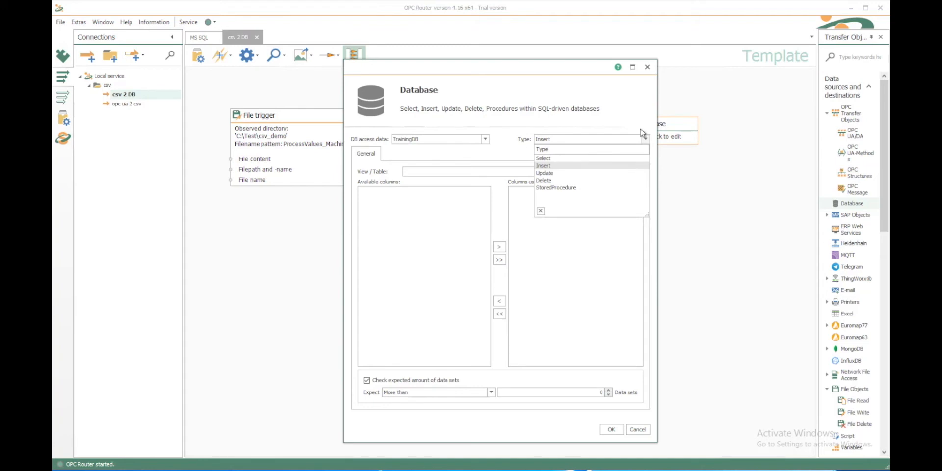
pyautogui.click(641, 132)
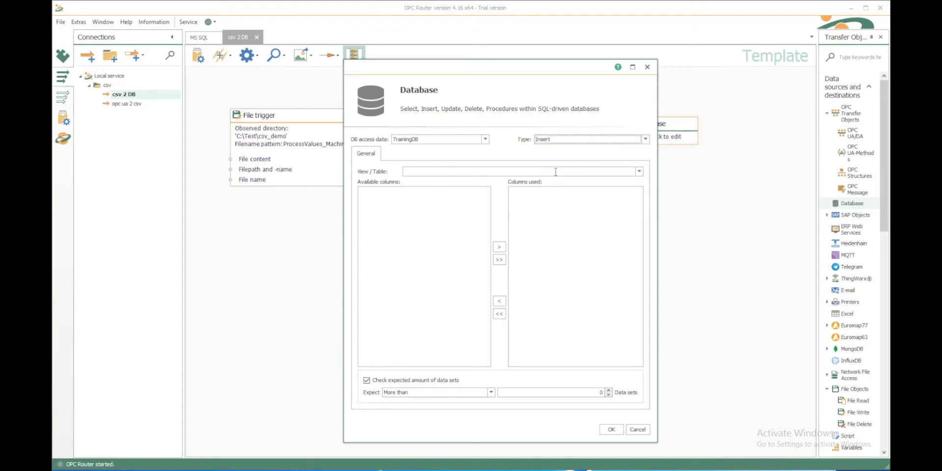
pyautogui.click(639, 172)
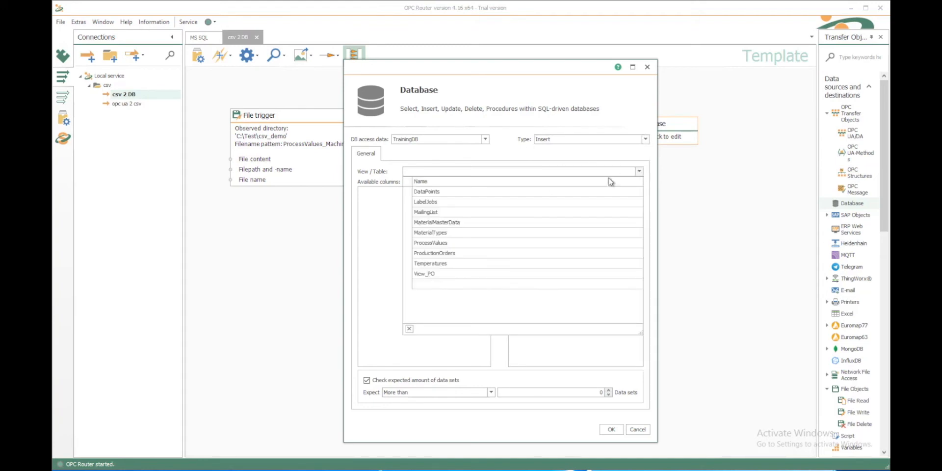
pyautogui.click(430, 243)
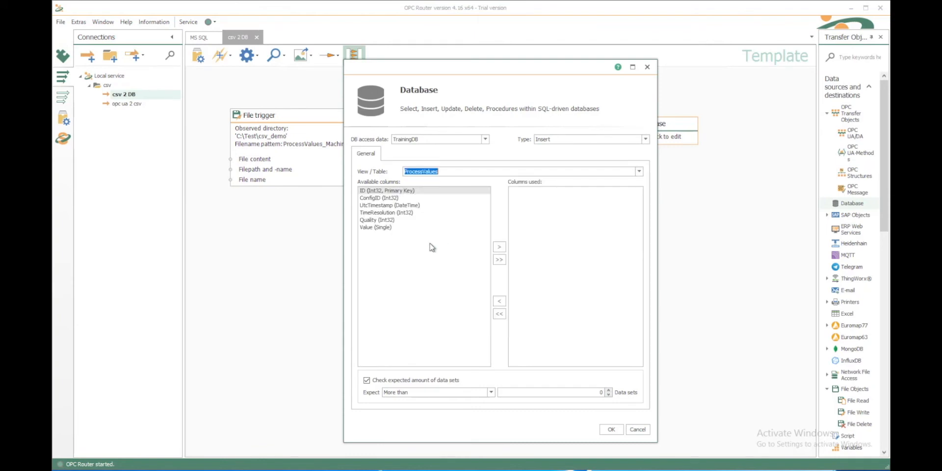
pyautogui.click(378, 228)
pyautogui.doubleClick(378, 229)
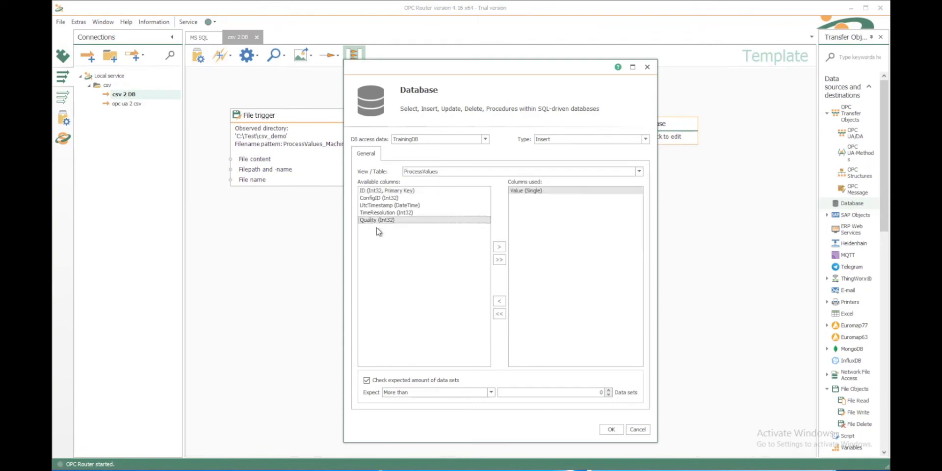
pyautogui.doubleClick(391, 205)
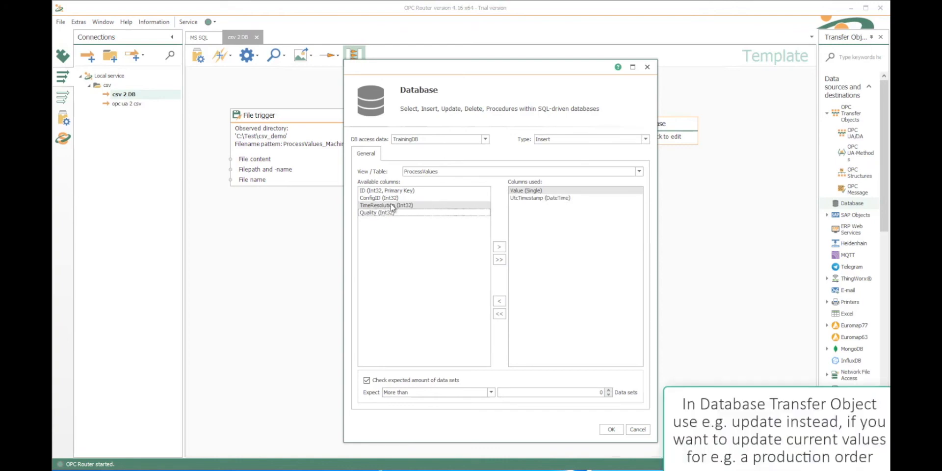
pyautogui.click(389, 199)
pyautogui.doubleClick(389, 198)
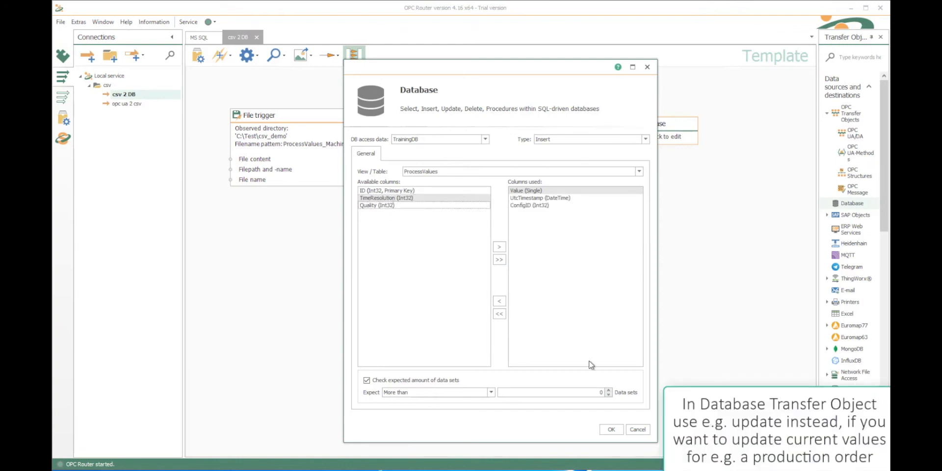
pyautogui.click(612, 429)
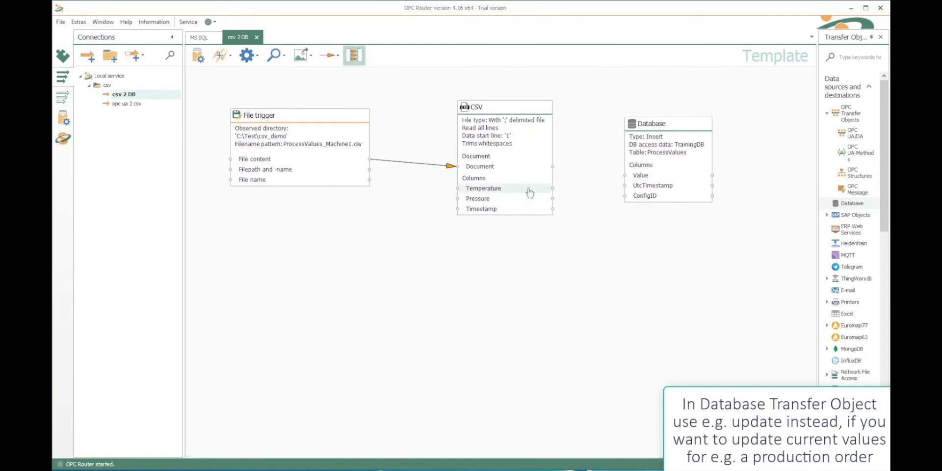
# - Map CSV Temperature to the Database Value column and Timestamp to UtcTimestamp
pyautogui.moveTo(530, 192); pyautogui.dragTo(640, 179)
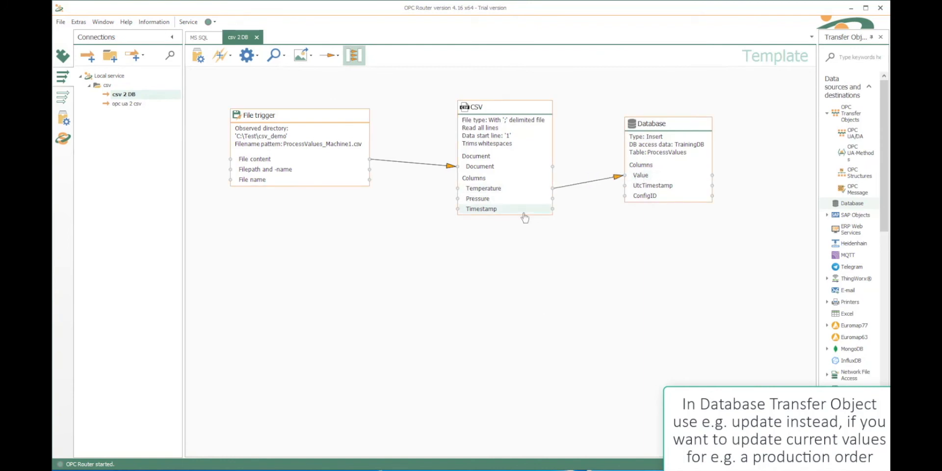
pyautogui.moveTo(524, 217); pyautogui.dragTo(640, 189)
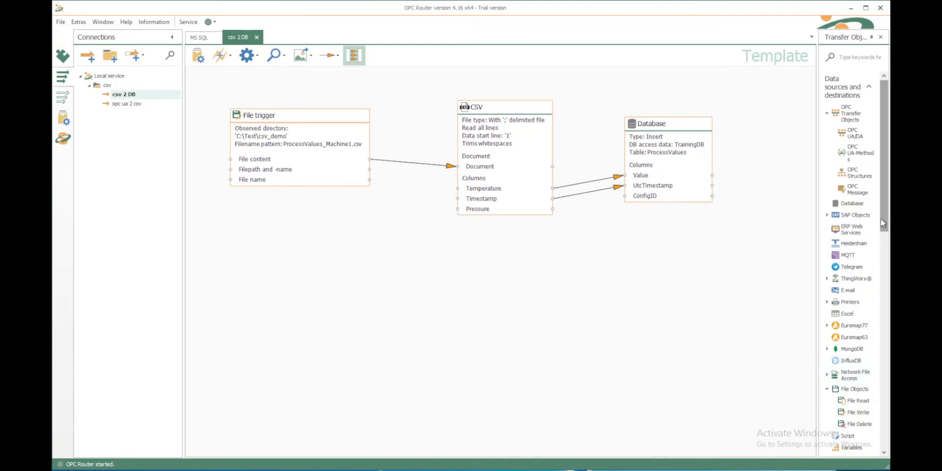
pyautogui.moveTo(882, 219); pyautogui.dragTo(750, 190)
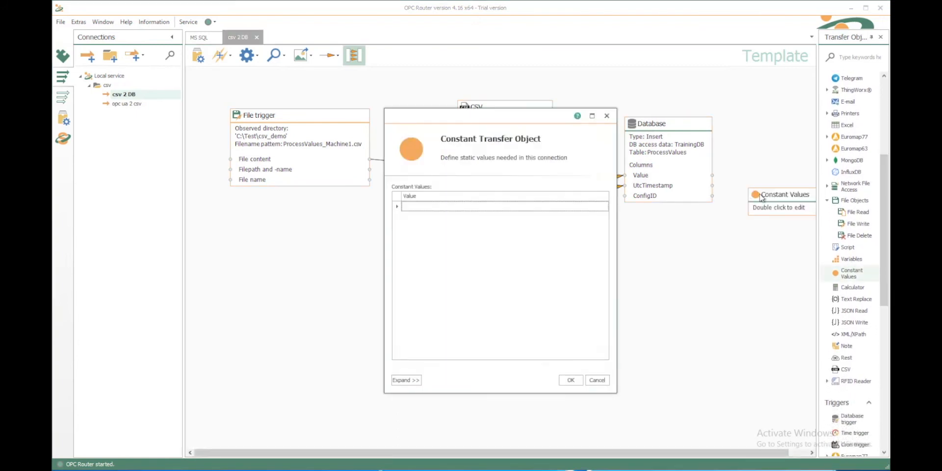
# - Enter constant value 1001 and link it to the Database ConfigID input
pyautogui.click(534, 206)
pyautogui.write('1001')
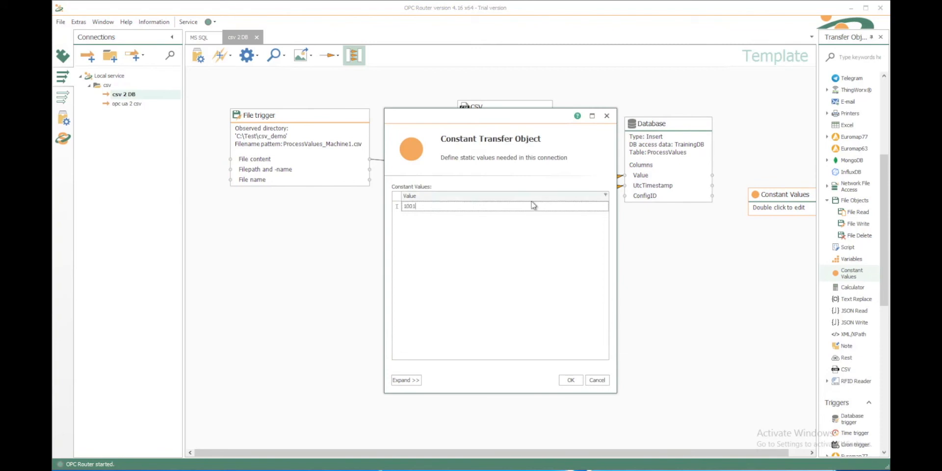
pyautogui.click(567, 380)
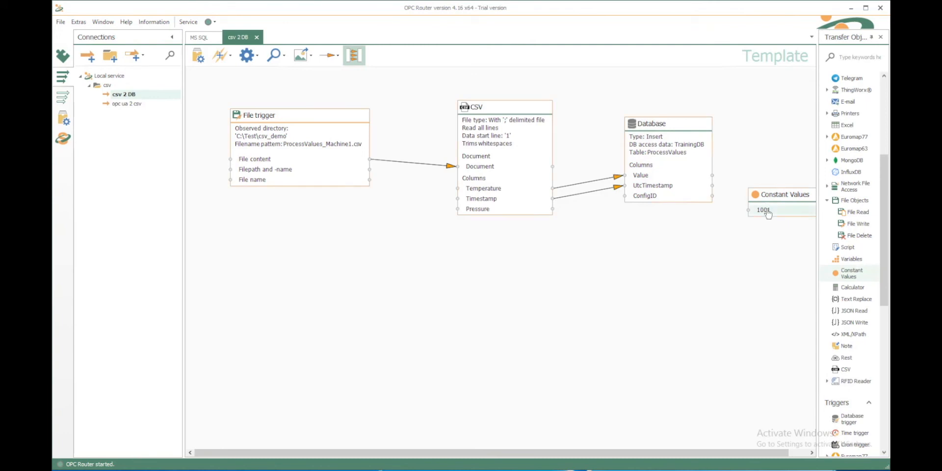
pyautogui.moveTo(768, 213)
pyautogui.mouseDown()
pyautogui.moveTo(648, 197)
pyautogui.moveTo(694, 198)
pyautogui.mouseUp()
pyautogui.moveTo(767, 198); pyautogui.dragTo(758, 196)
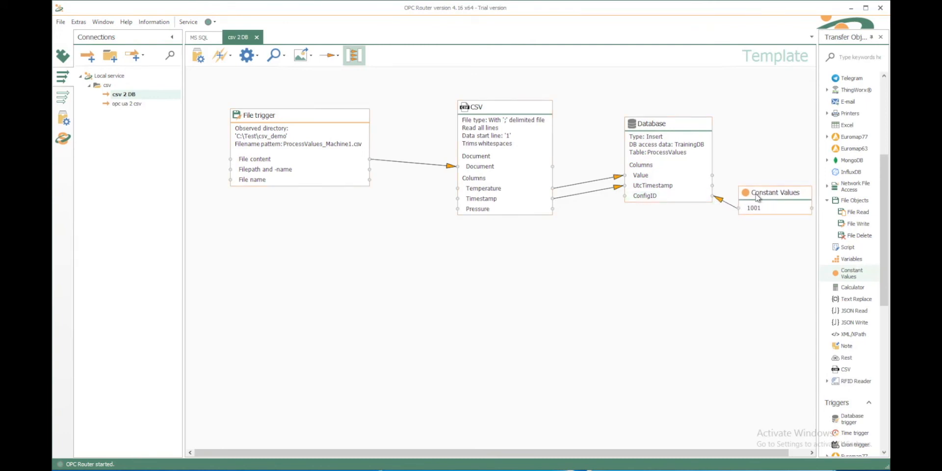
# - Paste a copy of the Database object below, mapping CSV Pressure to Value and Timestamp to UtcTimestamp
pyautogui.rightClick(660, 128)
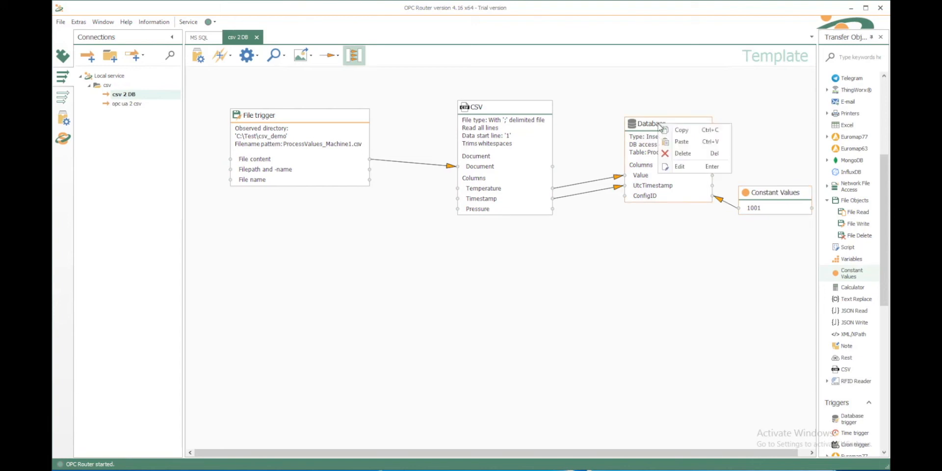
pyautogui.click(680, 130)
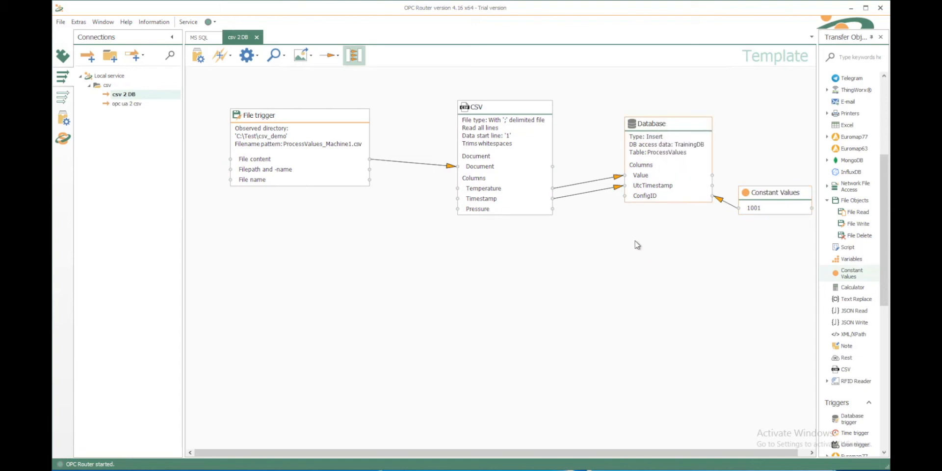
pyautogui.rightClick(630, 239)
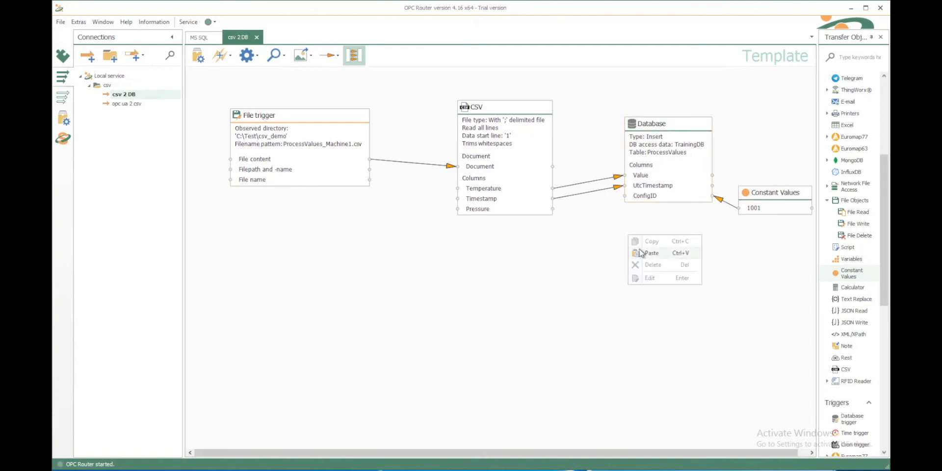
pyautogui.click(640, 252)
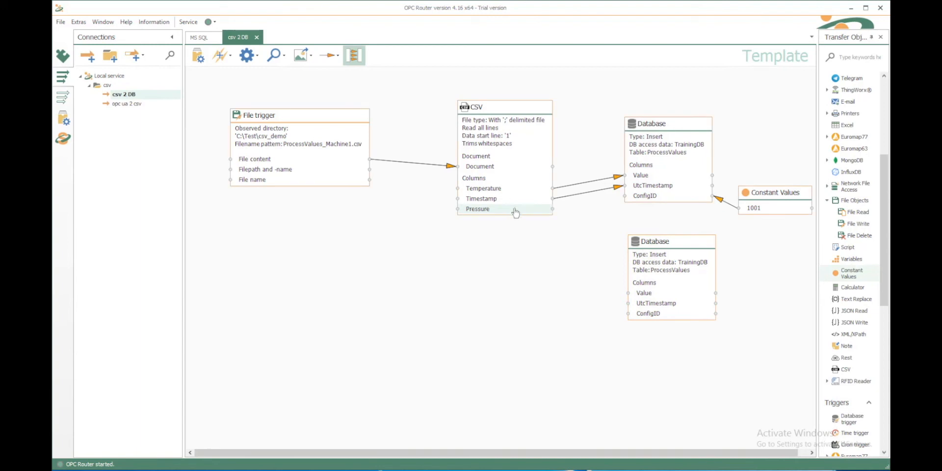
pyautogui.moveTo(513, 210); pyautogui.dragTo(647, 293)
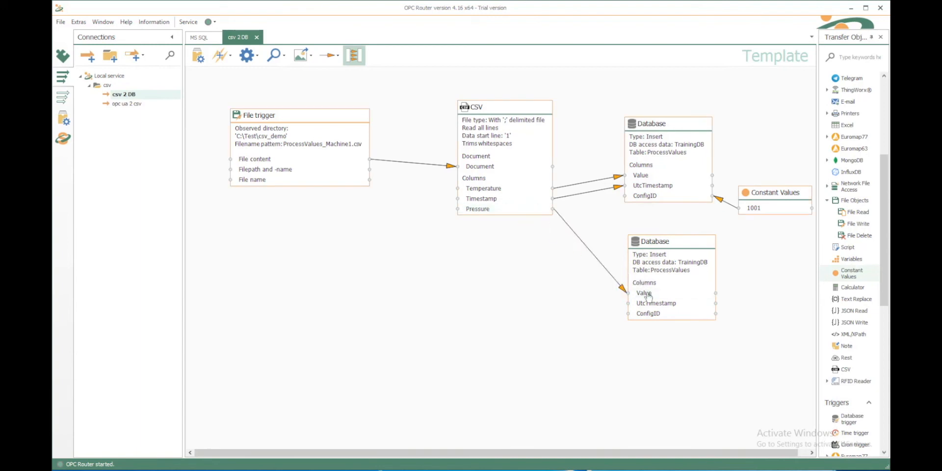
pyautogui.moveTo(514, 205); pyautogui.dragTo(647, 305)
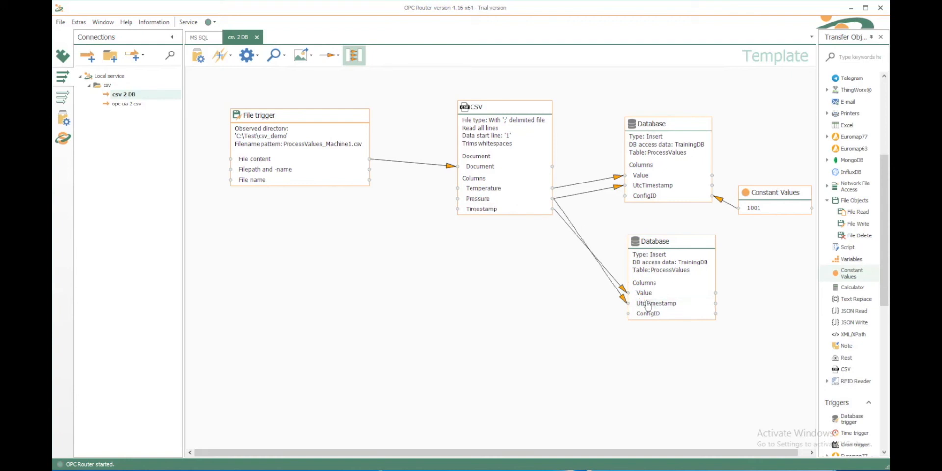
# - Add constant value 1002 and link it to the lower Database object's ConfigID input
pyautogui.doubleClick(784, 193)
pyautogui.click(470, 217)
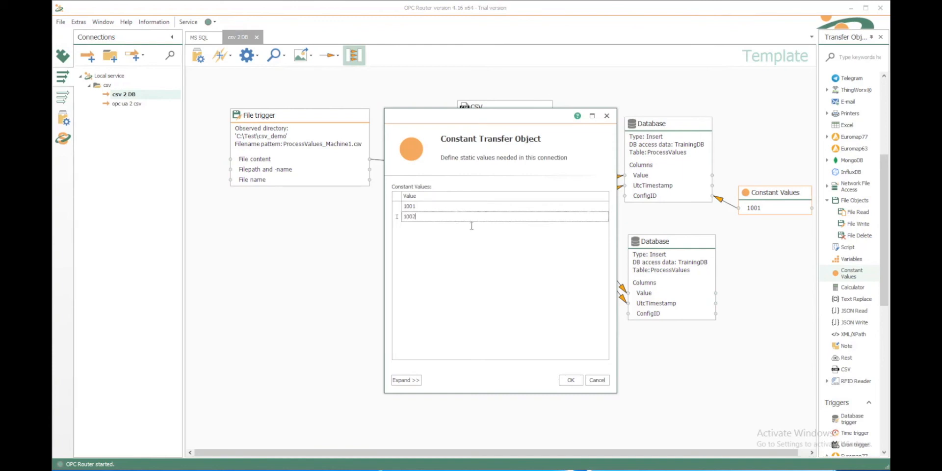
pyautogui.write('1002')
pyautogui.click(570, 382)
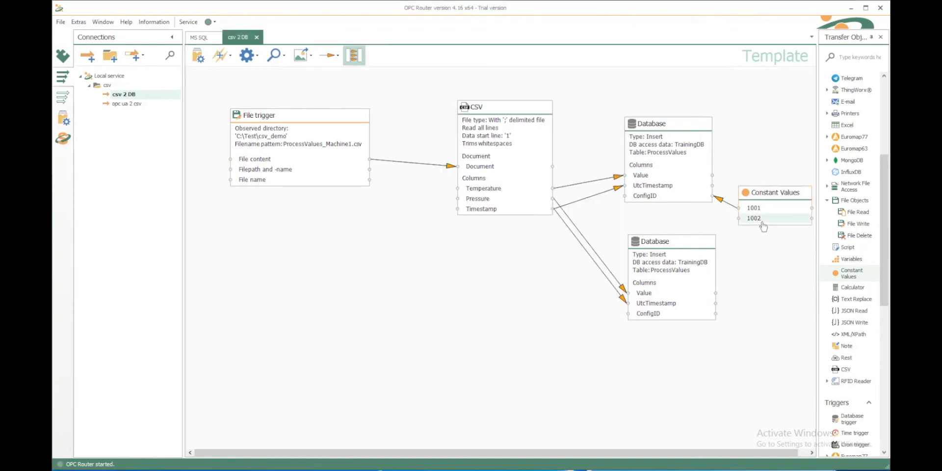
pyautogui.moveTo(763, 225)
pyautogui.mouseDown()
pyautogui.moveTo(707, 279)
pyautogui.moveTo(691, 316)
pyautogui.mouseUp()
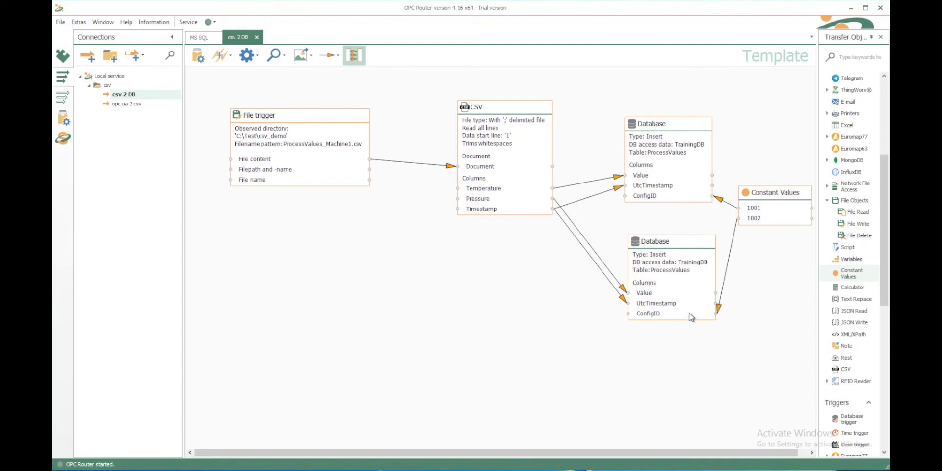
# - Set the csv 2 DB connection productive and switch to the Runtime view
pyautogui.click(199, 56)
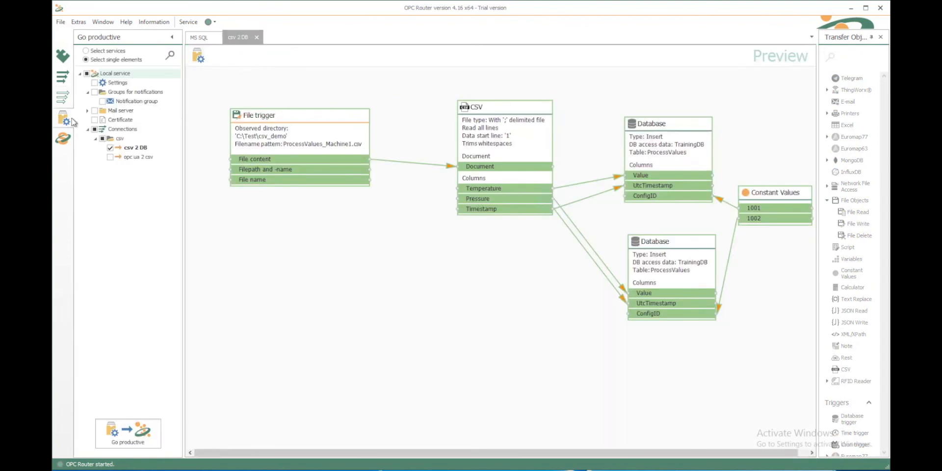
pyautogui.click(198, 57)
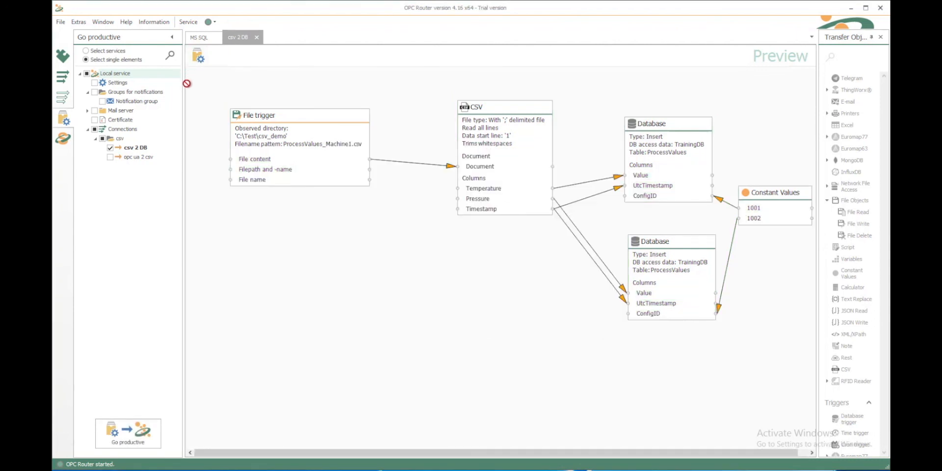
pyautogui.click(66, 139)
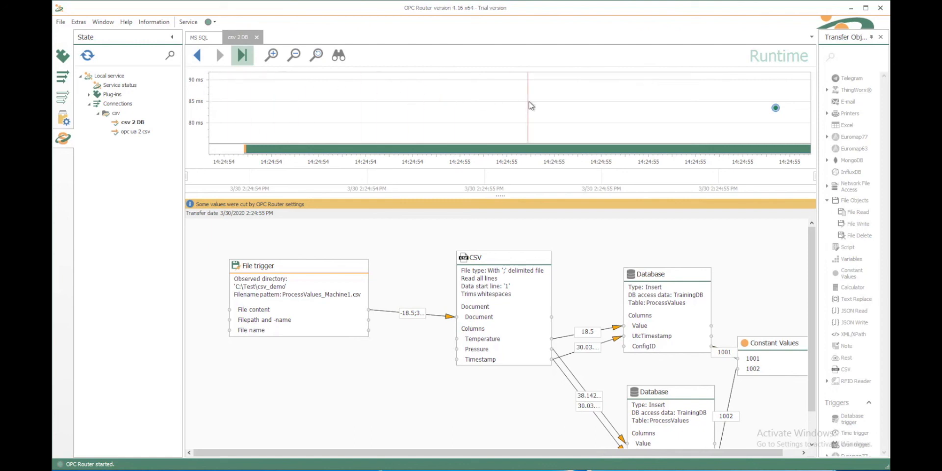
# - Inspect live transfer values such as 2.8333 and 14.125 in the Runtime view, then switch to SSMS
pyautogui.moveTo(777, 107)
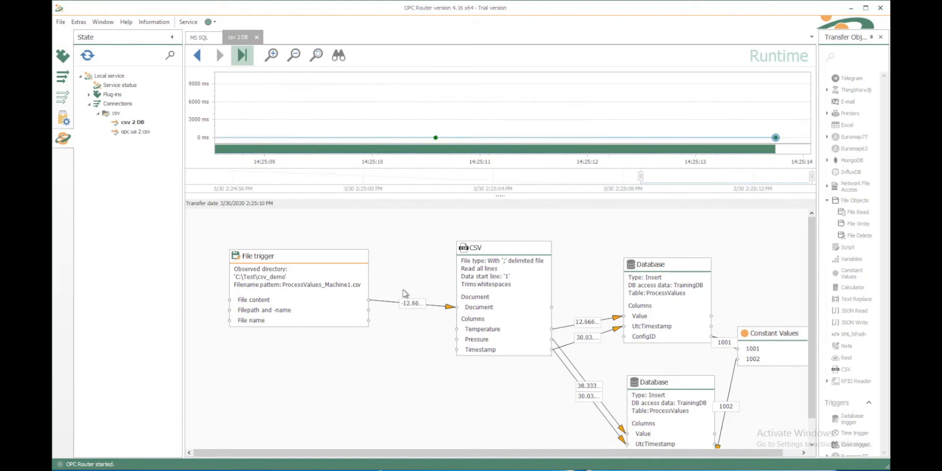
pyautogui.moveTo(407, 303)
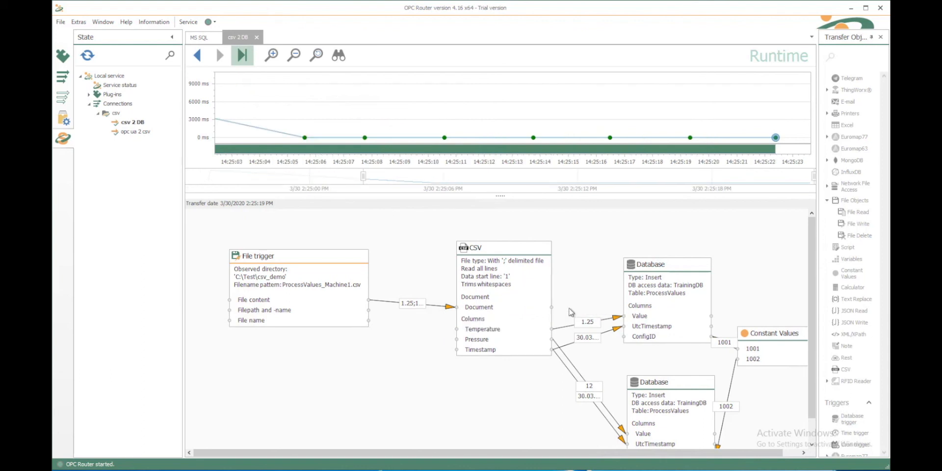
pyautogui.moveTo(592, 323)
pyautogui.moveTo(593, 344)
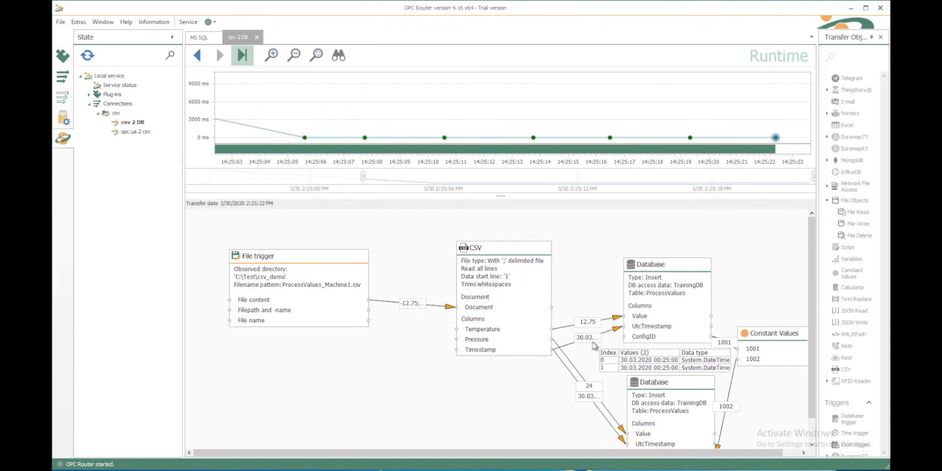
pyautogui.moveTo(641, 328)
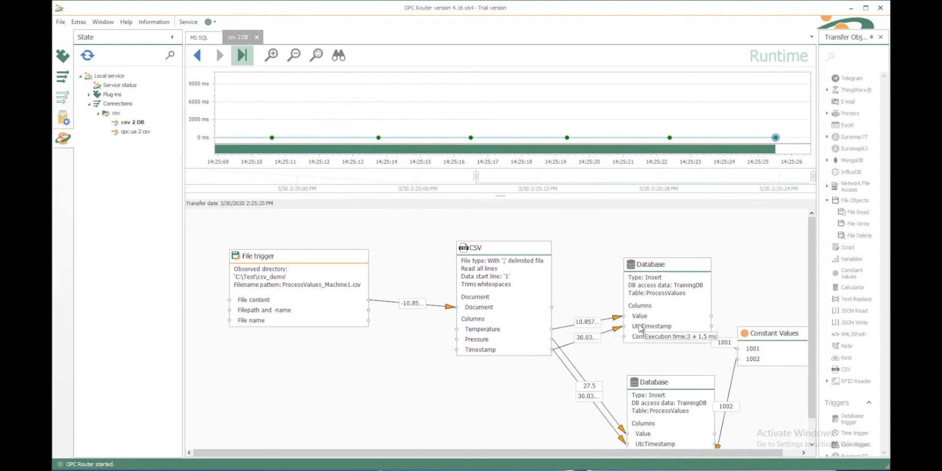
pyautogui.moveTo(336, 303)
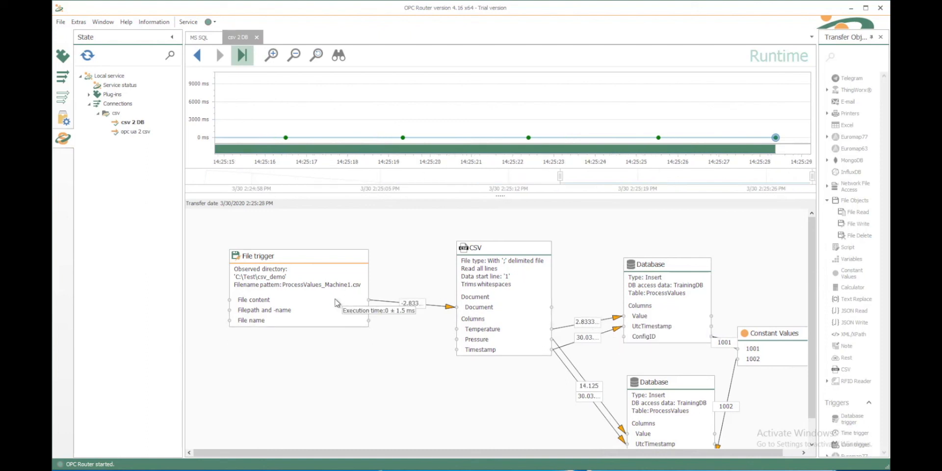
pyautogui.hotkey('alt', 'Tab')
pyautogui.hotkey('alt', 'Tab')
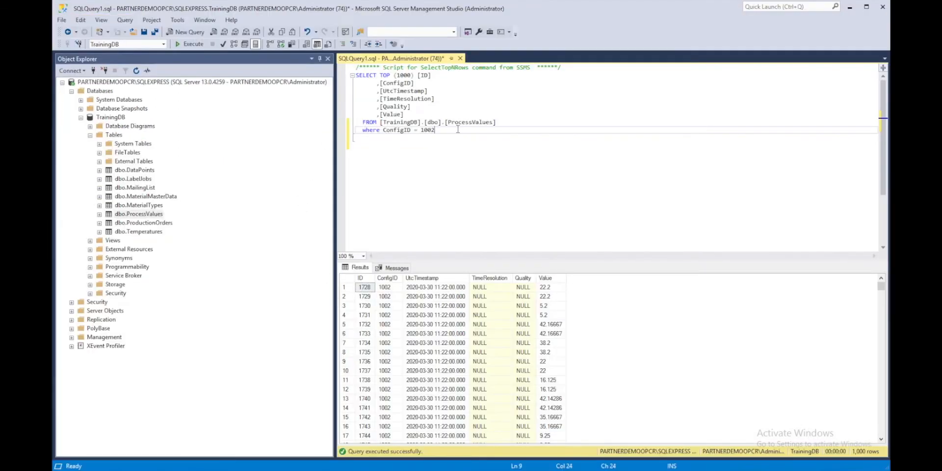
# - Add an ORDER BY ID clause to the ConfigID 1002 ProcessValues query and run it
pyautogui.press('Return')
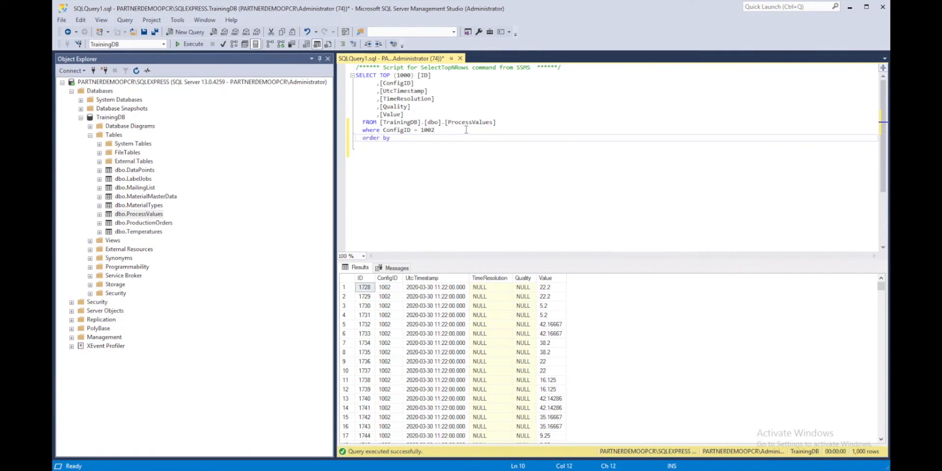
pyautogui.write('order by ID')
pyautogui.press('Escape')
pyautogui.click(187, 44)
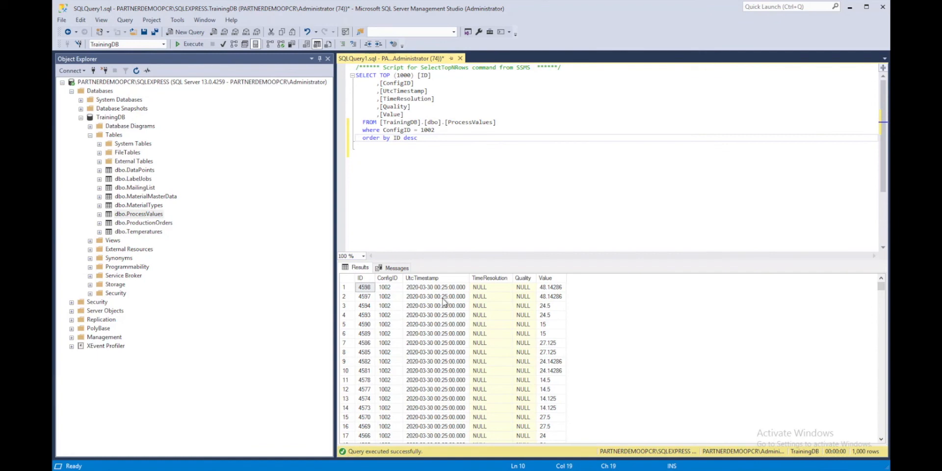